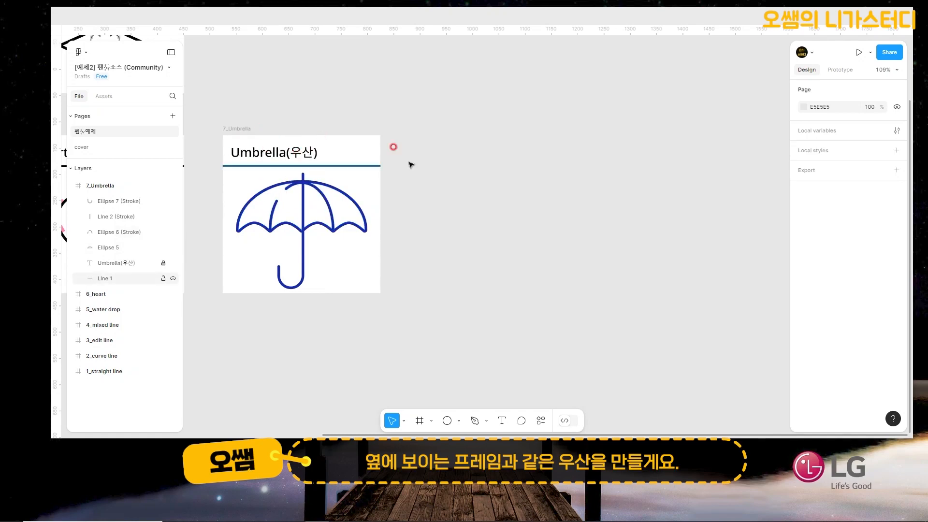
Draw a square frame beside the 7_Umbrella reference frame and size it to 300 × 300.
{"action": "left_click", "coordinate": [419, 421]}
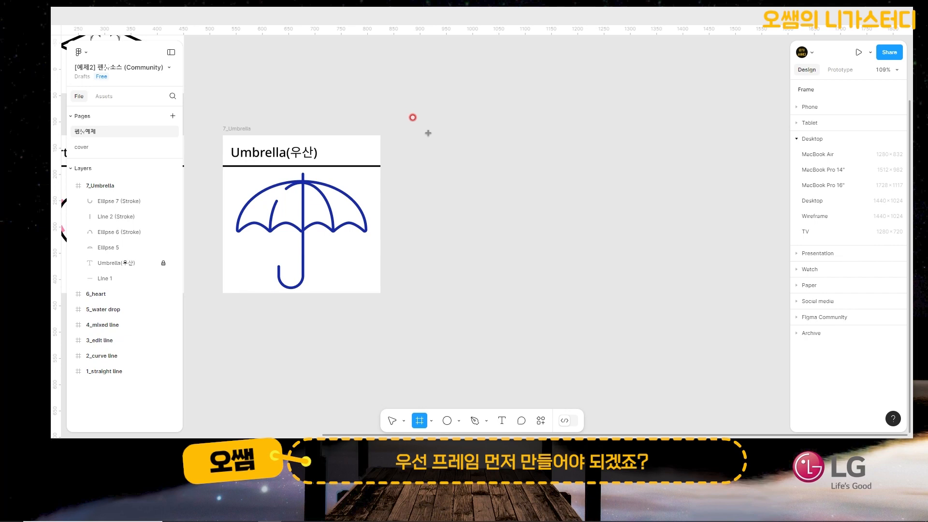
{"action": "left_click_drag", "start_coordinate": [429, 136], "coordinate": [548, 255]}
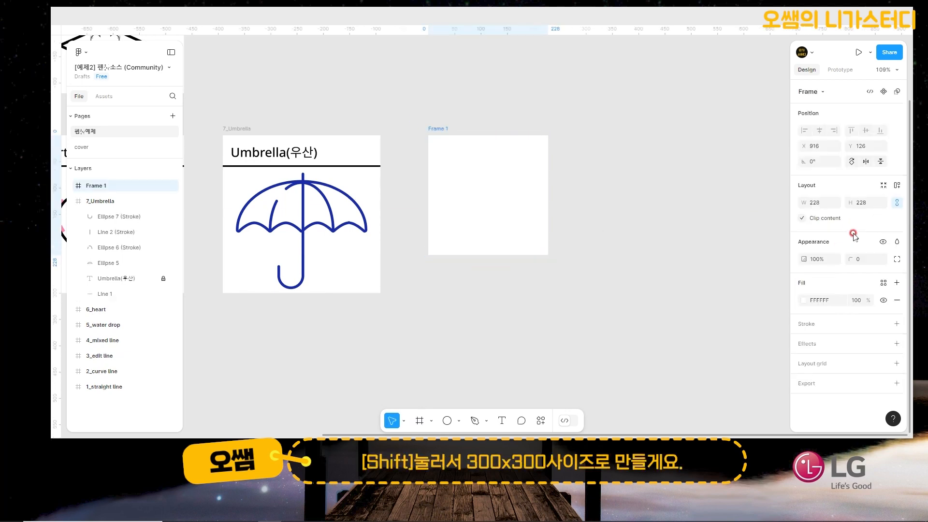
{"action": "left_click", "coordinate": [826, 203]}
{"action": "type", "text": "30"}
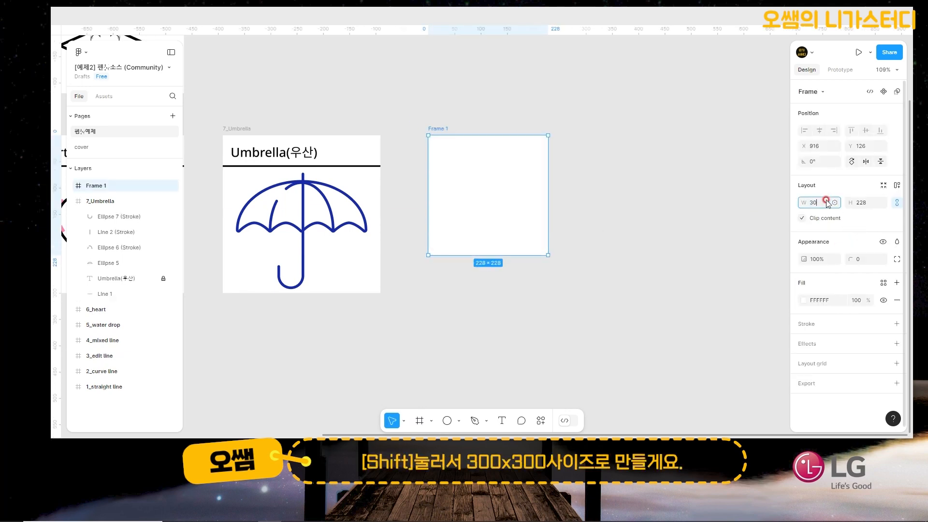
{"action": "type", "text": "0"}
{"action": "key", "text": "Return"}
Rename the new frame as 우산그리기.
{"action": "double_click", "coordinate": [437, 129]}
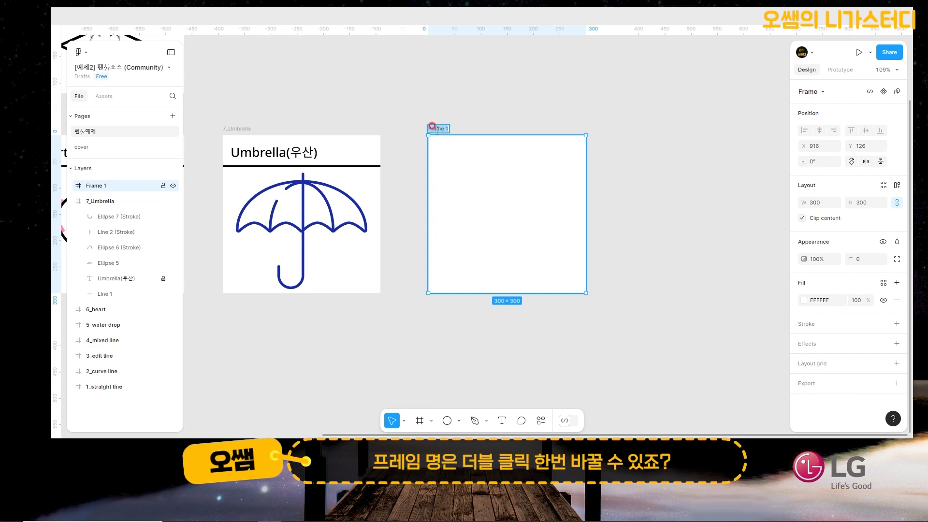
{"action": "type", "text": "우산"}
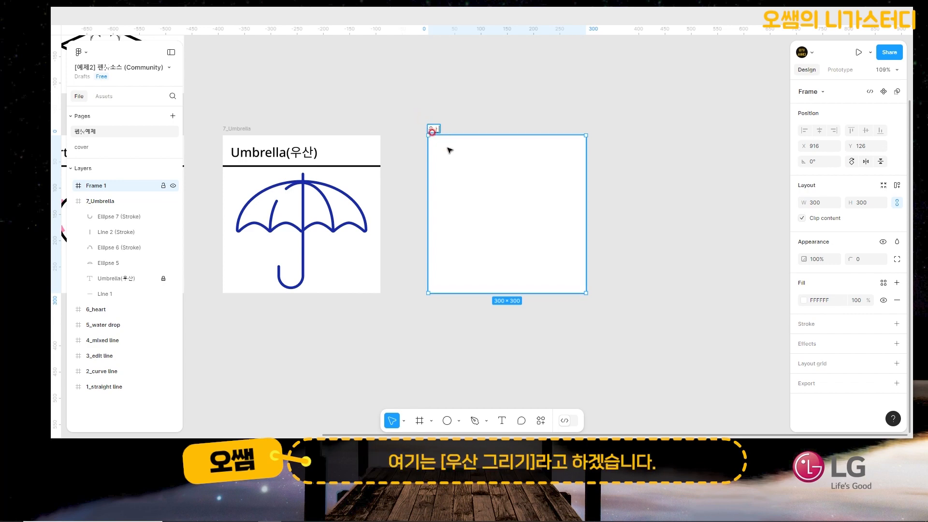
{"action": "key", "text": "Return"}
Add a layout grid with a size of 30 px to the 우산그리기 frame.
{"action": "left_click_drag", "start_coordinate": [576, 224], "coordinate": [522, 224]}
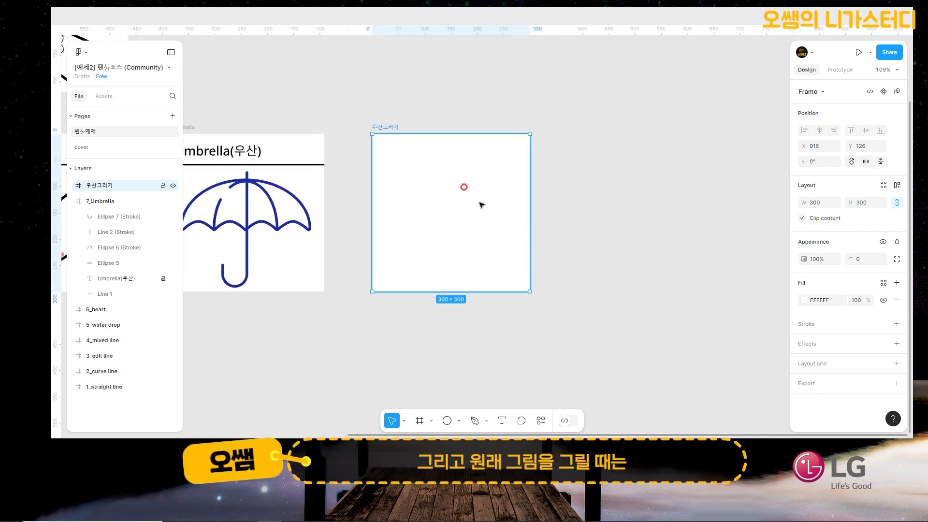
{"action": "scroll", "coordinate": [481, 205], "scroll_direction": "up", "scroll_amount": 2}
{"action": "left_click_drag", "start_coordinate": [456, 251], "coordinate": [495, 266]}
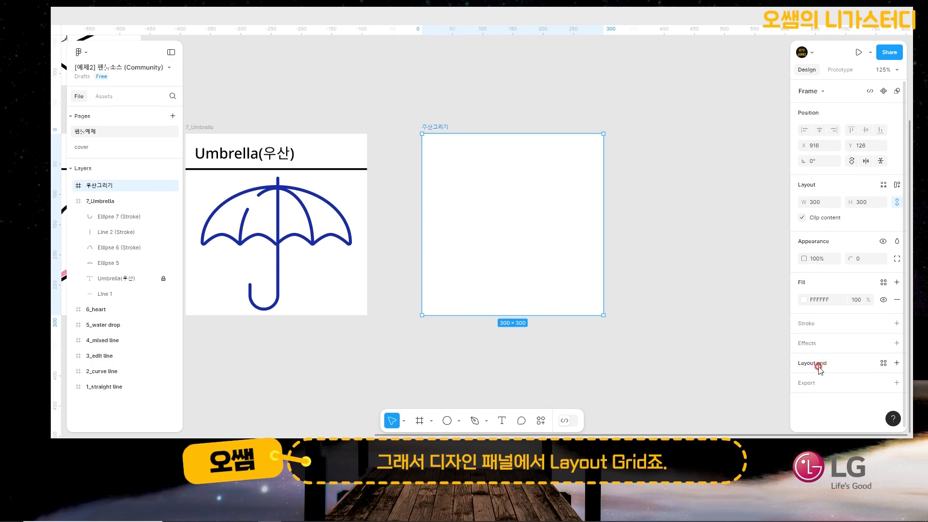
{"action": "left_click", "coordinate": [897, 364]}
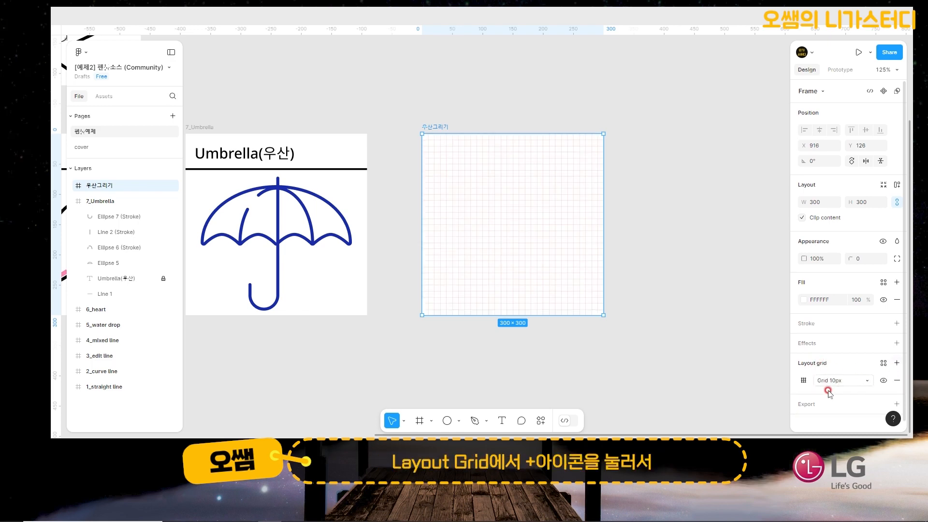
{"action": "left_click", "coordinate": [804, 381]}
{"action": "left_click", "coordinate": [734, 405]}
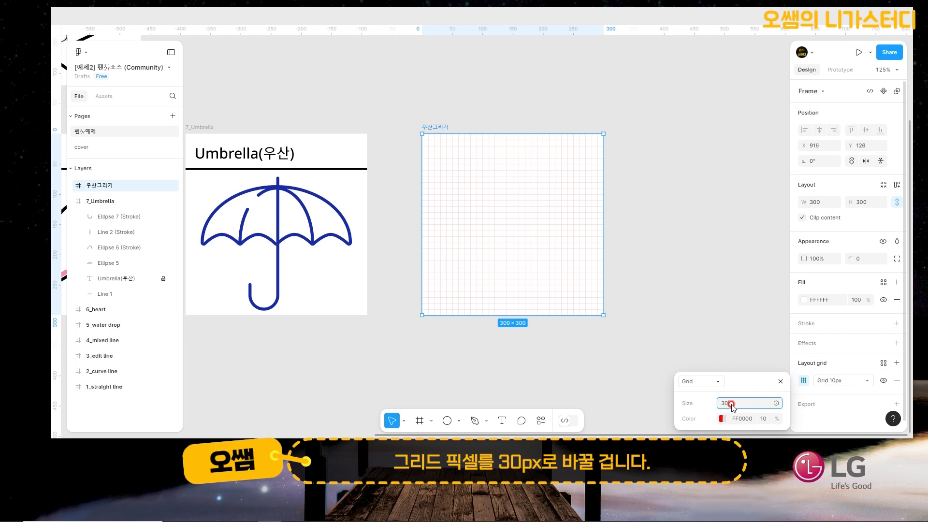
{"action": "type", "text": "30"}
{"action": "key", "text": "Return"}
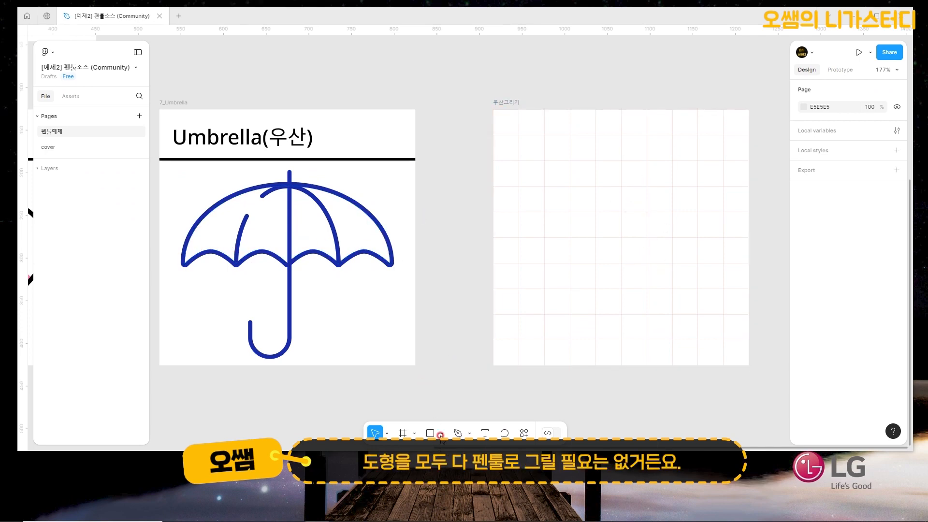
Draw a 240 × 180 ellipse outward from the center of the 우산그리기 frame, aligned to the grid.
{"action": "left_click", "coordinate": [442, 433]}
{"action": "left_click", "coordinate": [458, 434]}
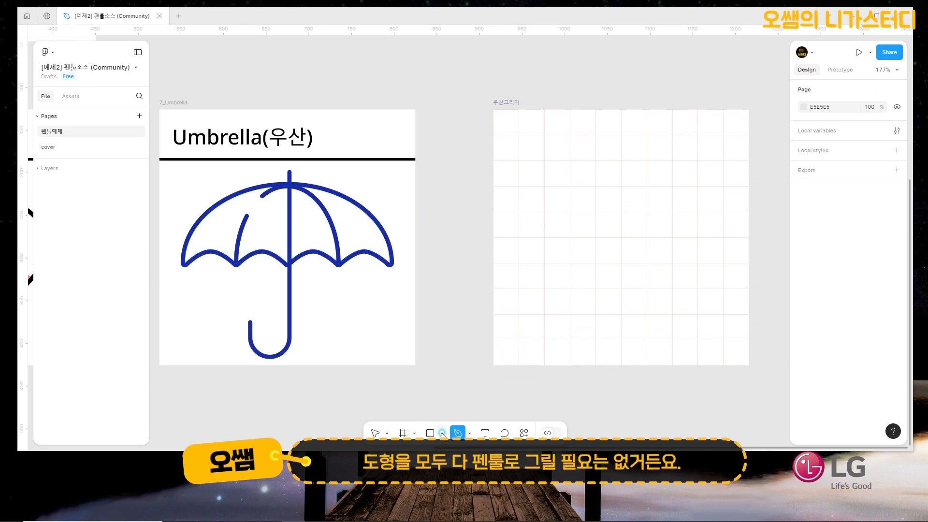
{"action": "left_click", "coordinate": [442, 433]}
{"action": "left_click", "coordinate": [459, 377]}
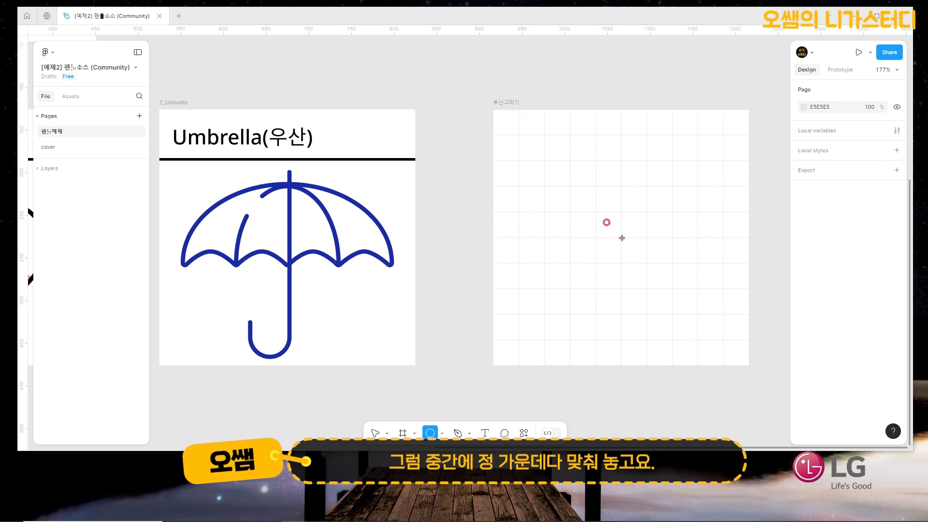
{"action": "left_click_drag", "start_coordinate": [622, 238], "coordinate": [680, 287]}
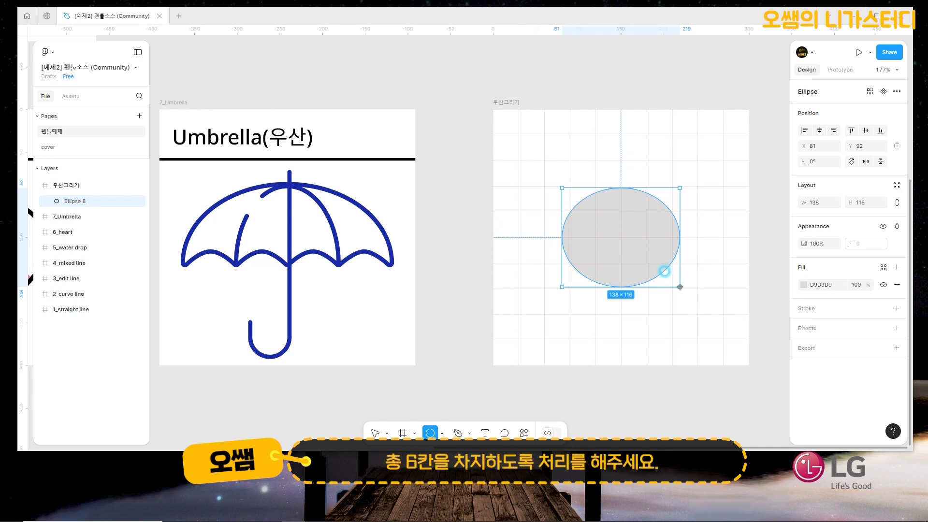
{"action": "left_click_drag", "start_coordinate": [680, 287], "coordinate": [723, 315]}
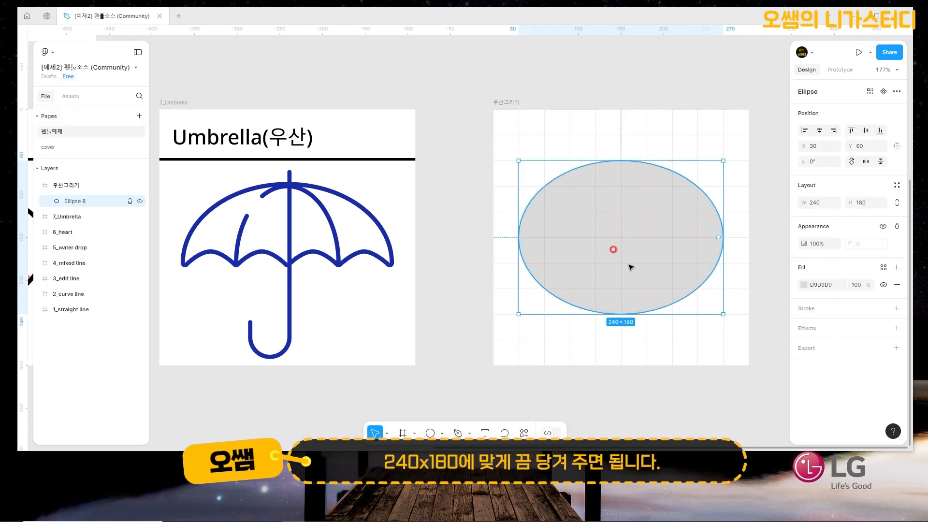
Remove the ellipse's fill and give it a navy stroke in color 0C20A3.
{"action": "left_click", "coordinate": [897, 285]}
{"action": "left_click", "coordinate": [896, 288]}
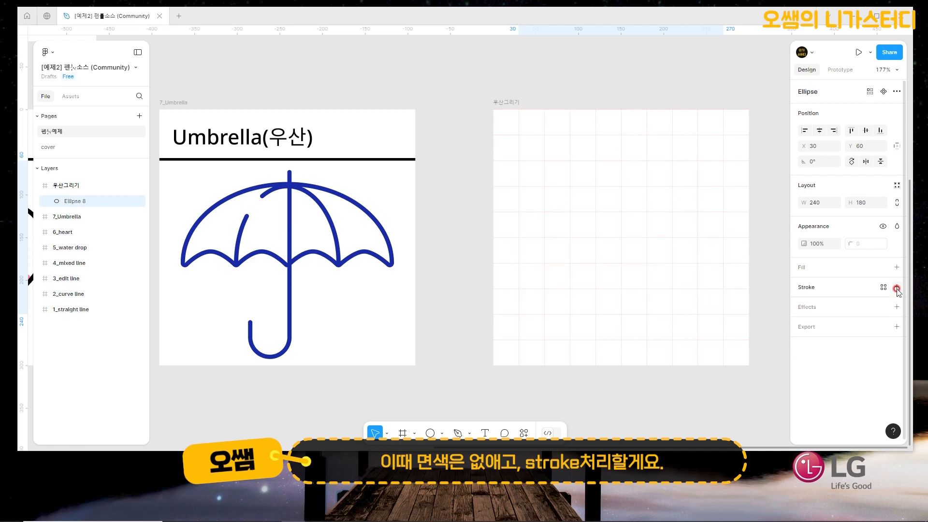
{"action": "left_click", "coordinate": [896, 288]}
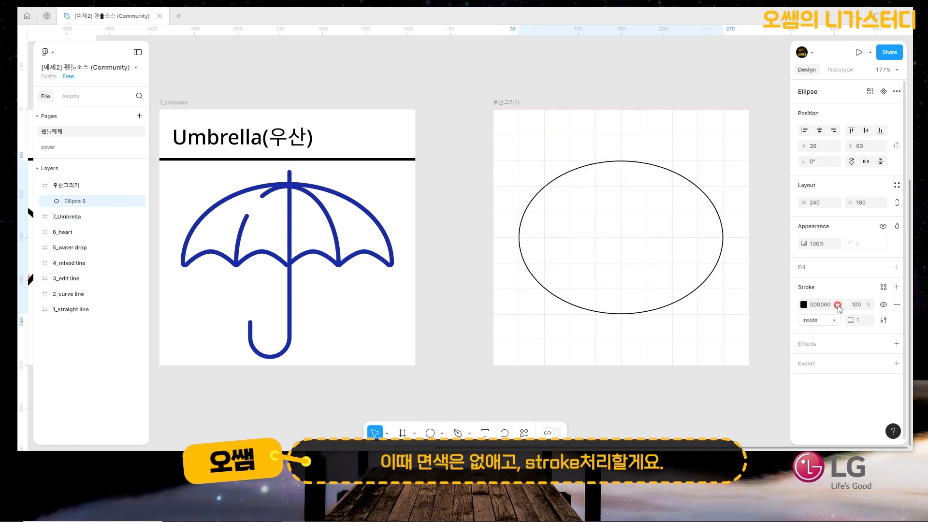
{"action": "left_click", "coordinate": [806, 304]}
{"action": "left_click", "coordinate": [806, 304]}
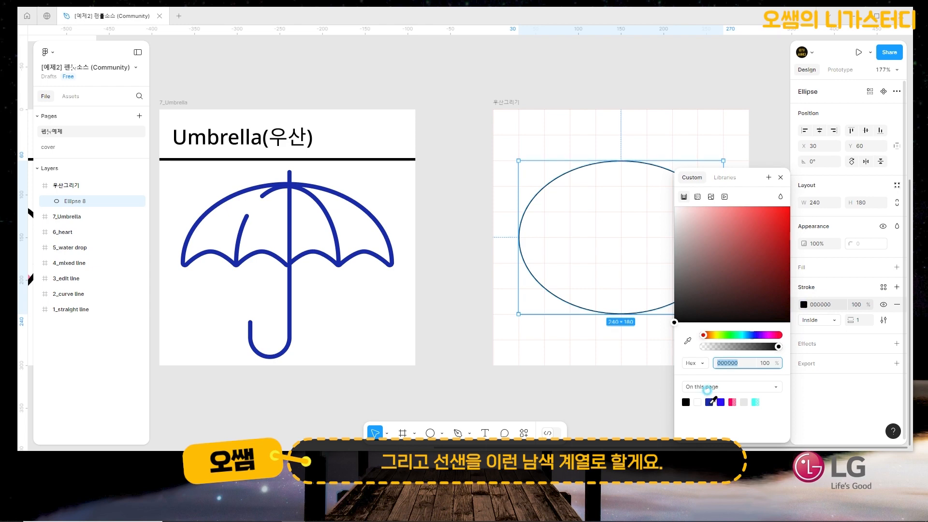
{"action": "left_click", "coordinate": [709, 402]}
Set the ellipse's stroke weight to 5.
{"action": "left_click", "coordinate": [862, 320]}
{"action": "left_click", "coordinate": [862, 320]}
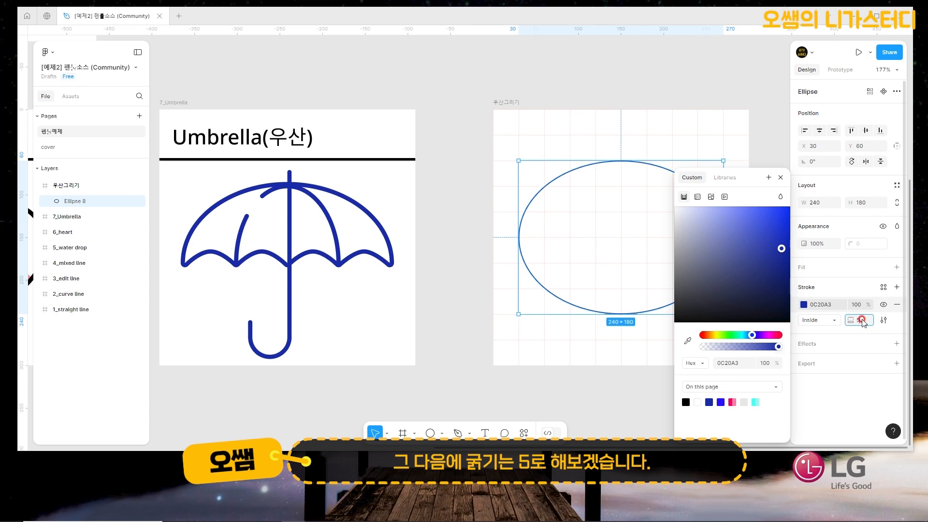
{"action": "type", "text": "5"}
{"action": "key", "text": "Return"}
{"action": "left_click", "coordinate": [707, 242]}
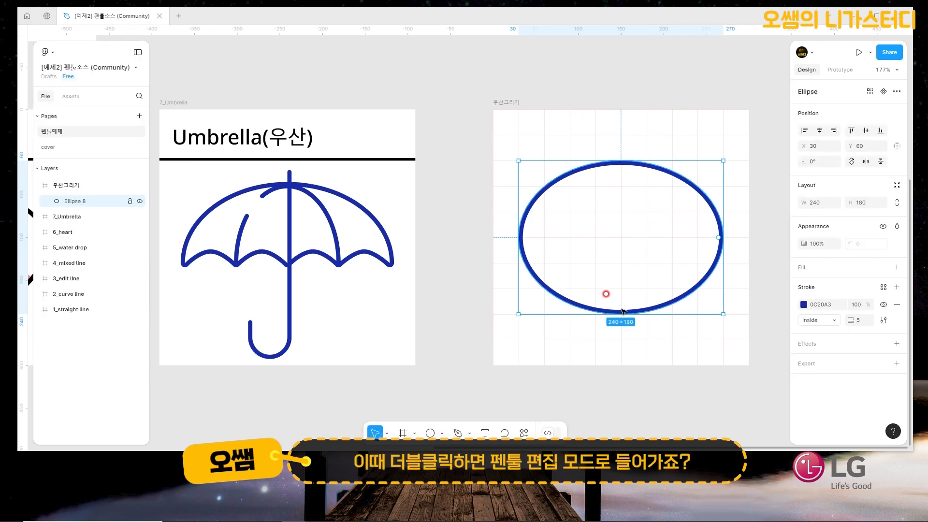
Edit the ellipse's vector points and delete its bottom point, leaving the upper half arc.
{"action": "double_click", "coordinate": [622, 311]}
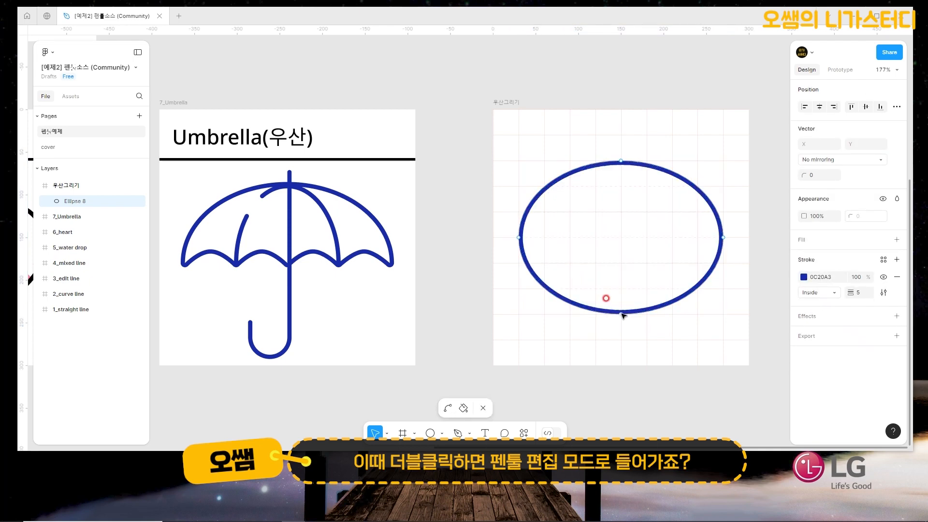
{"action": "left_click", "coordinate": [621, 313]}
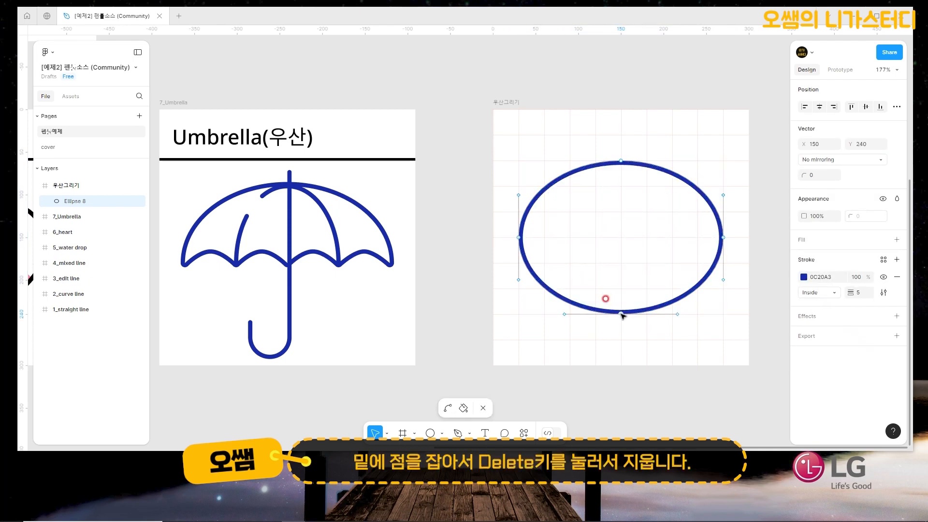
{"action": "key", "text": "Delete"}
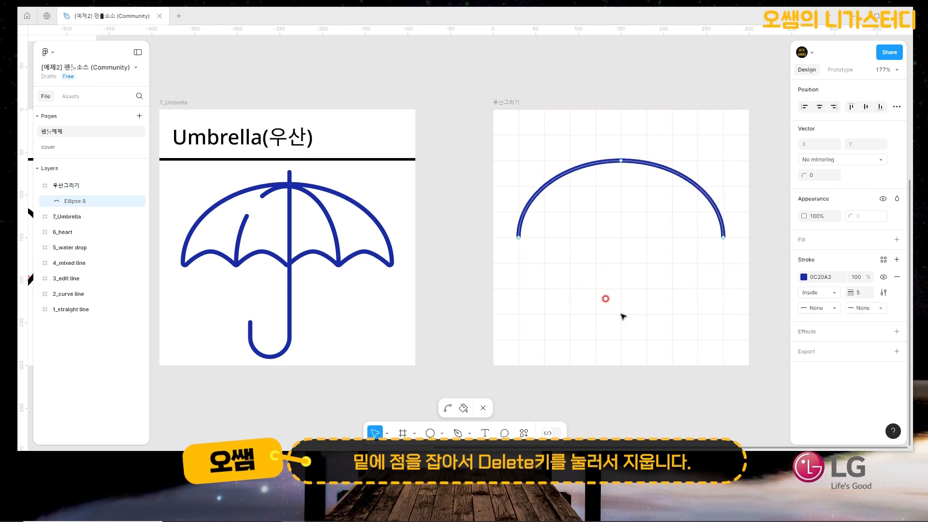
Close the arc with a straight Pen line from its left endpoint to its right endpoint.
{"action": "left_click", "coordinate": [457, 433]}
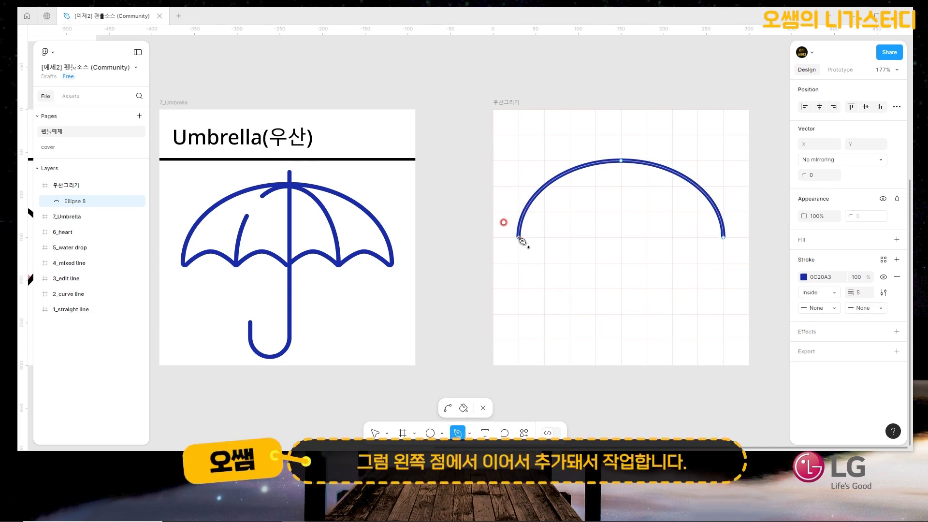
{"action": "left_click", "coordinate": [519, 237]}
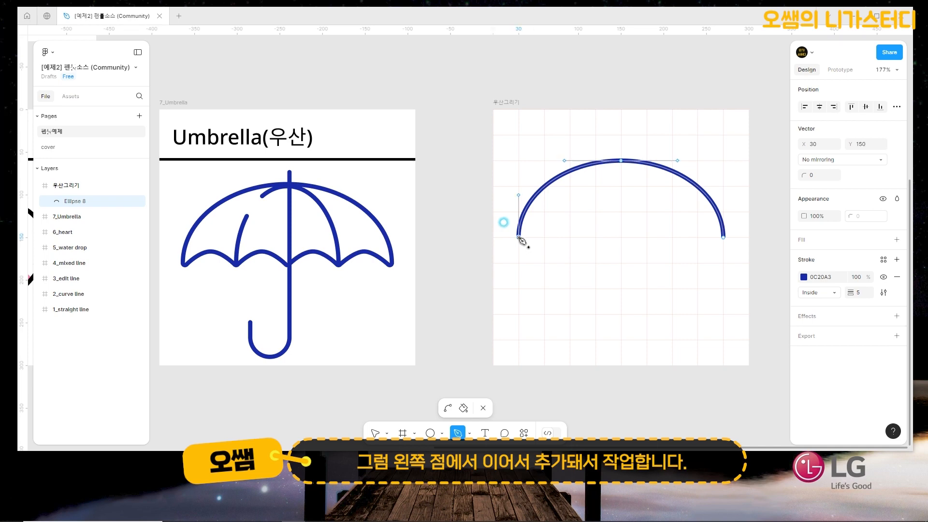
{"action": "left_click", "coordinate": [724, 238]}
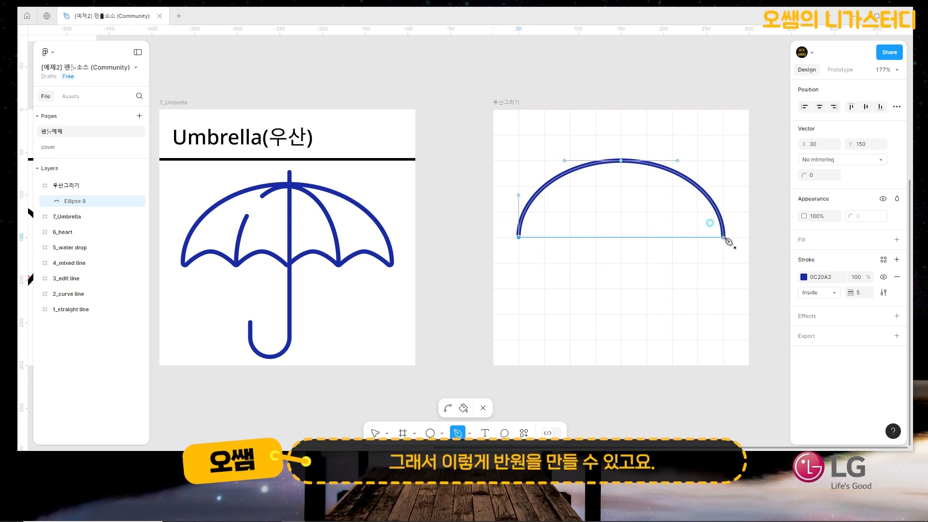
{"action": "left_click", "coordinate": [724, 237]}
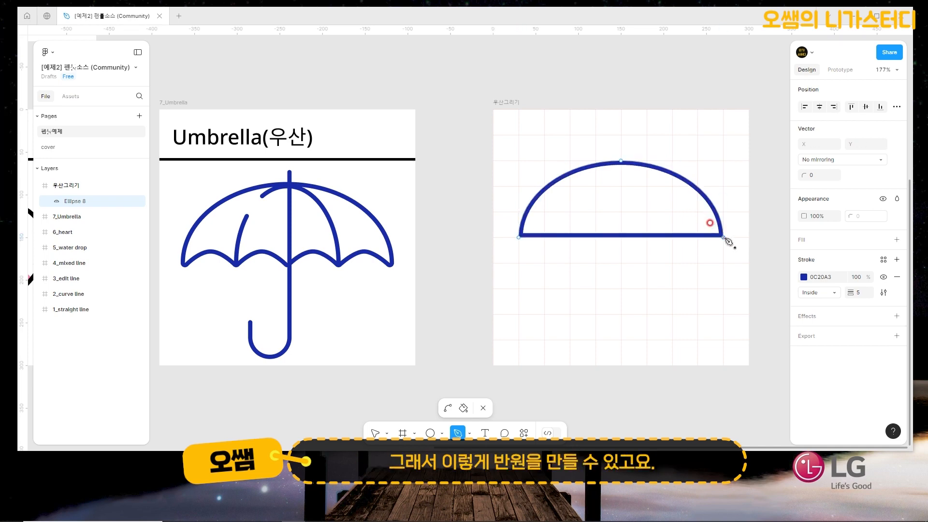
Add seven points on the half ellipse's straight base, one at each grid line from X 60 to X 240.
{"action": "left_click", "coordinate": [374, 433]}
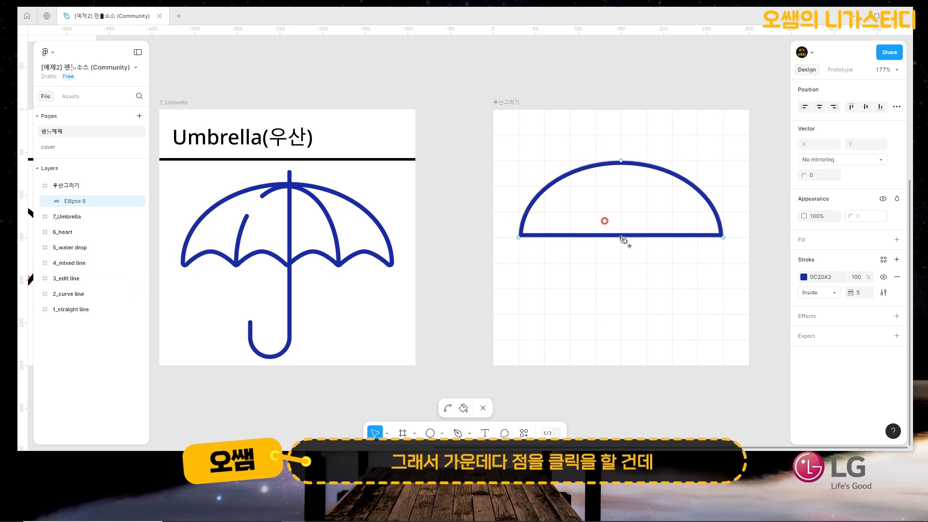
{"action": "left_click", "coordinate": [621, 237]}
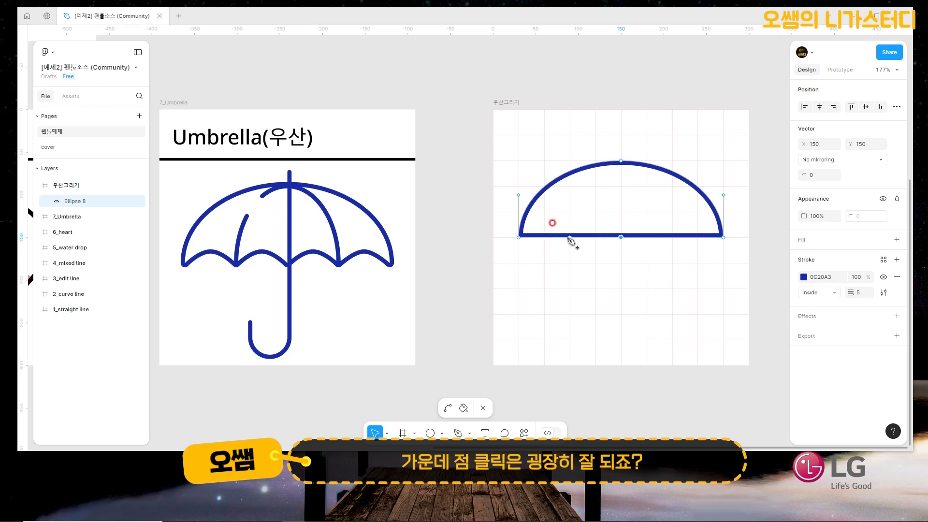
{"action": "left_click", "coordinate": [569, 237]}
{"action": "left_click", "coordinate": [672, 237]}
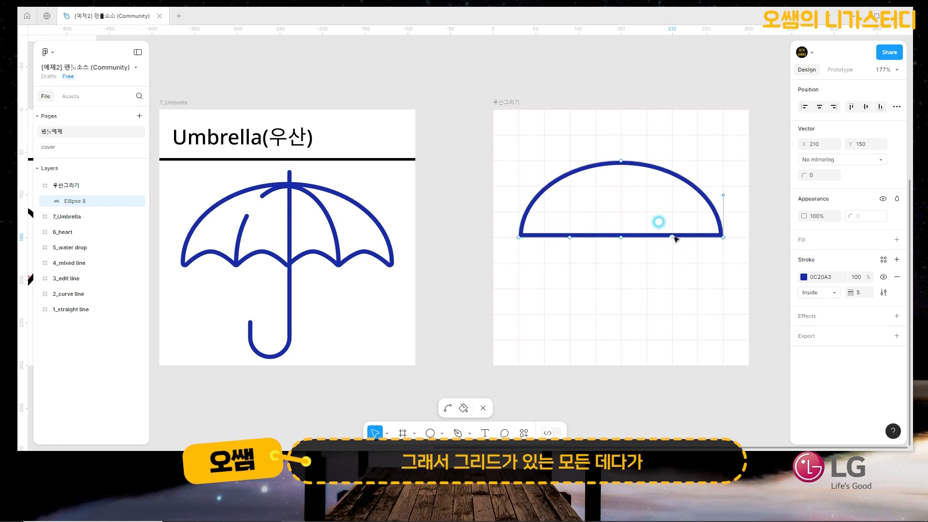
{"action": "left_click", "coordinate": [595, 237]}
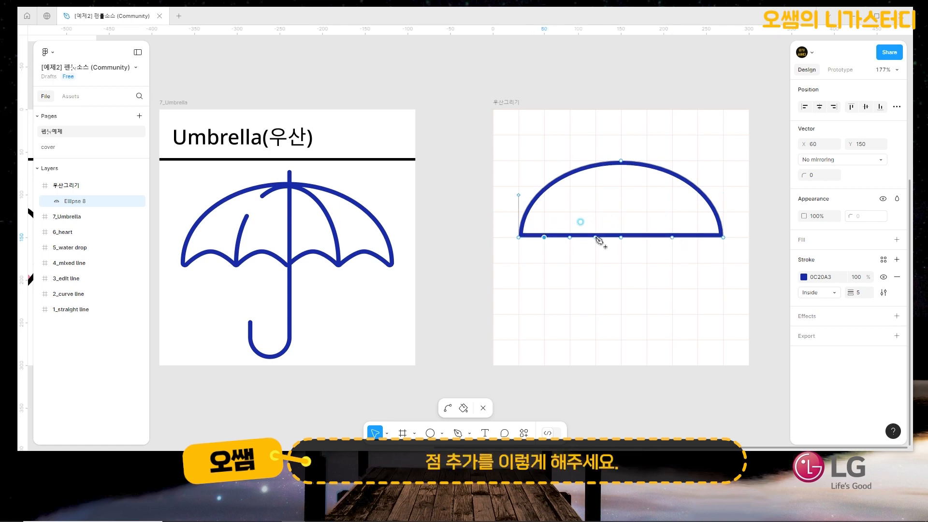
{"action": "left_click", "coordinate": [646, 237]}
{"action": "left_click", "coordinate": [697, 237]}
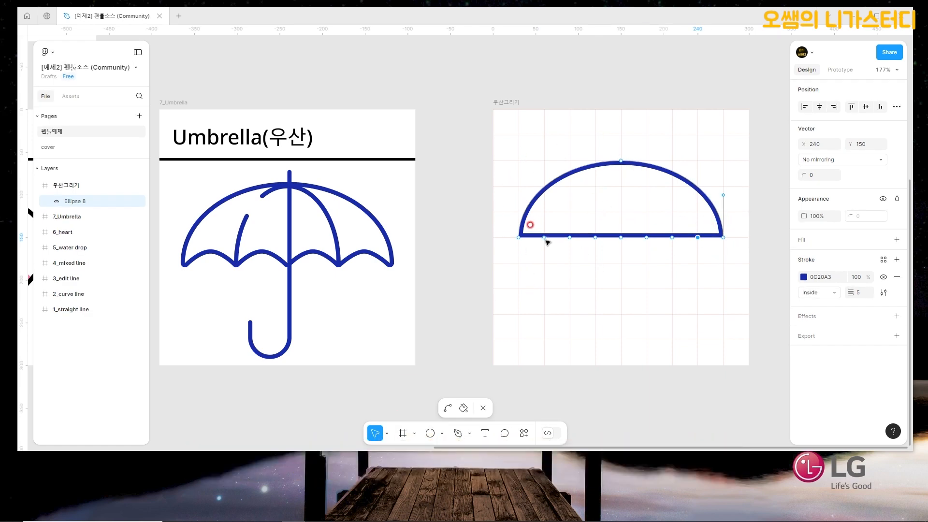
Move the base points at X 60, 120, 180 and 240 straight up to Y 135 to form a zigzag edge.
{"action": "left_click_drag", "start_coordinate": [545, 237], "coordinate": [546, 226]}
{"action": "left_click", "coordinate": [595, 237]}
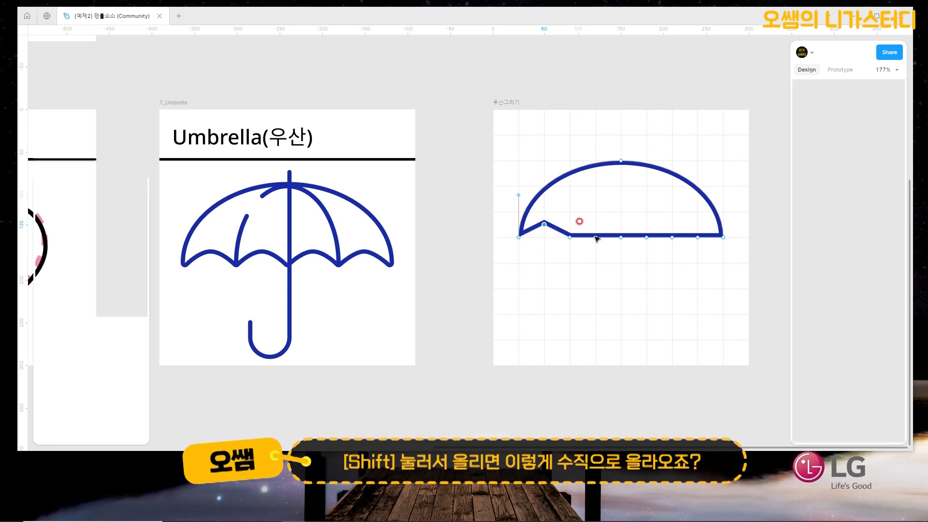
{"action": "left_click_drag", "start_coordinate": [598, 233], "coordinate": [697, 223]}
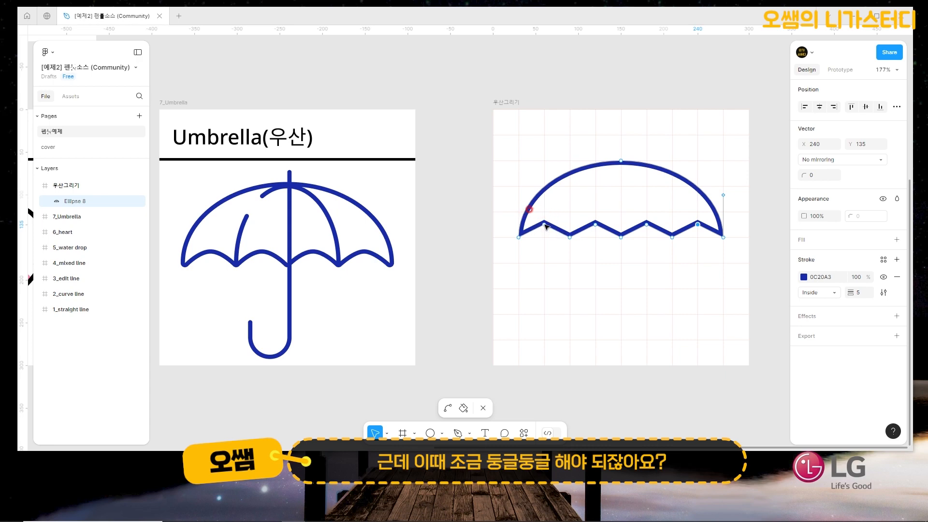
Bend the four raised base points into rounded scallops with mirrored horizontal handles about 15 px long, and finish editing the path.
{"action": "key", "text": "ctrl"}
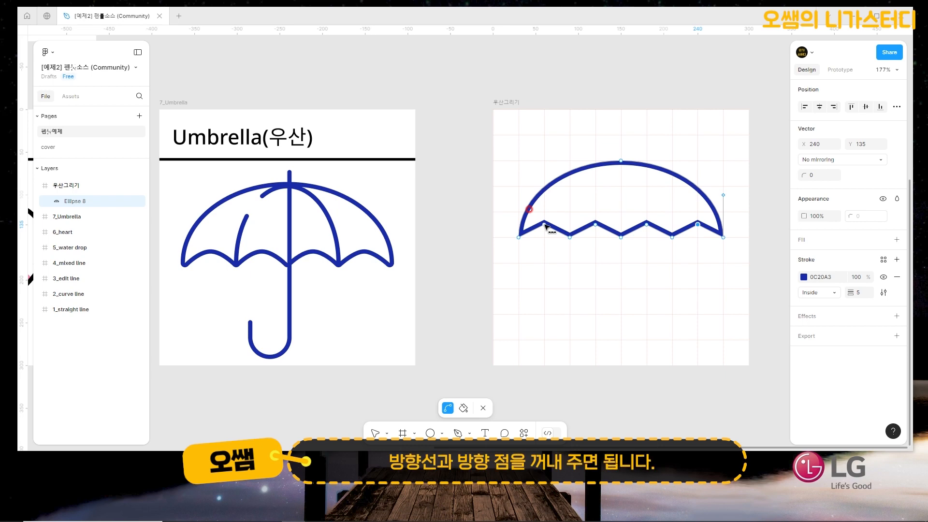
{"action": "mouse_move", "coordinate": [545, 224]}
{"action": "left_mouse_down"}
{"action": "mouse_move", "coordinate": [567, 217]}
{"action": "mouse_move", "coordinate": [557, 225]}
{"action": "left_mouse_up"}
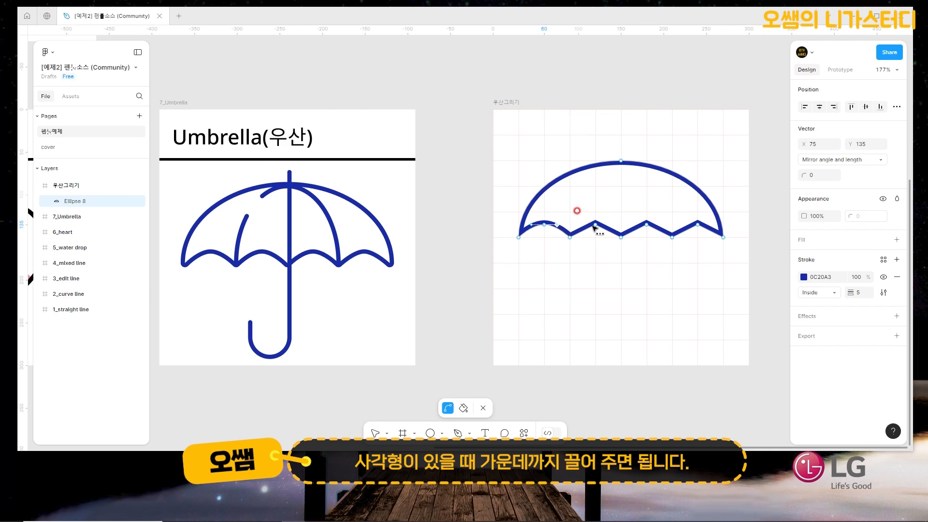
{"action": "key", "text": "v"}
{"action": "key", "text": "ctrl"}
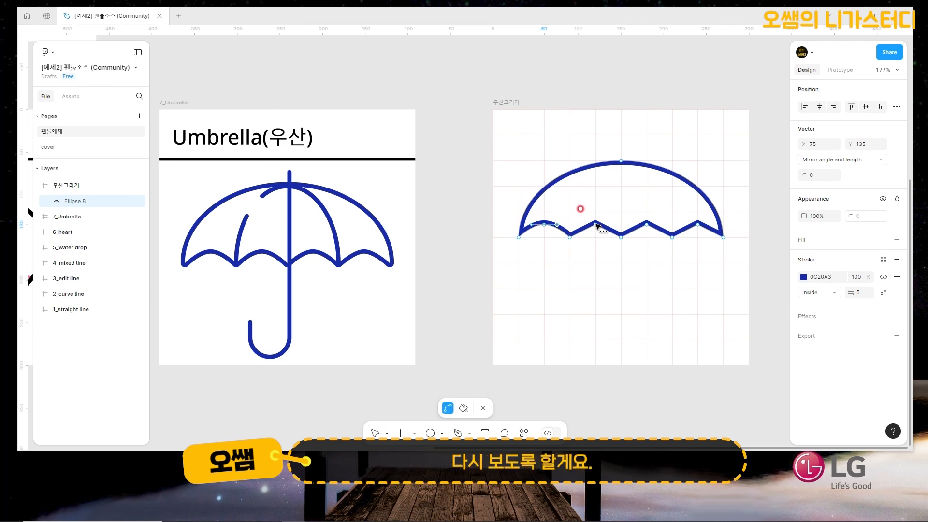
{"action": "mouse_move", "coordinate": [596, 223]}
{"action": "left_mouse_down"}
{"action": "mouse_move", "coordinate": [608, 218]}
{"action": "mouse_move", "coordinate": [612, 229]}
{"action": "left_mouse_up"}
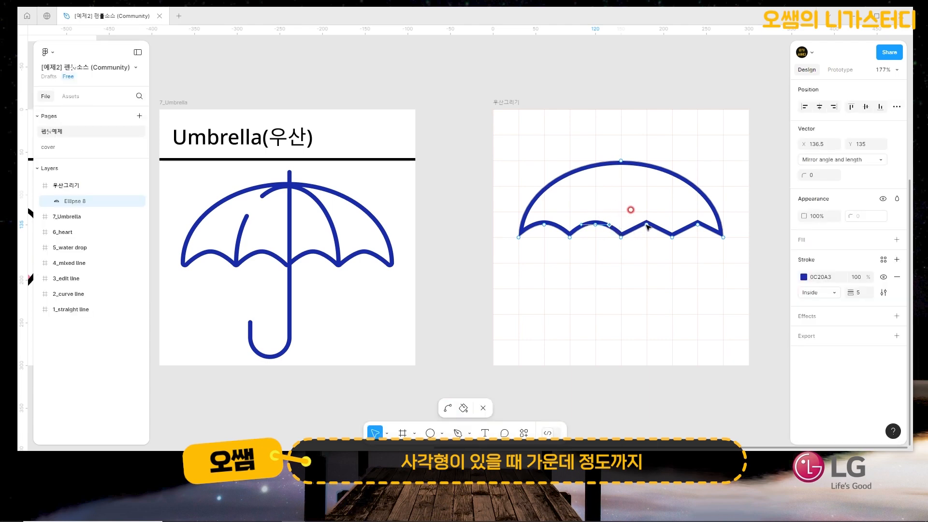
{"action": "left_click", "coordinate": [647, 224]}
{"action": "key", "text": "ctrl"}
{"action": "left_click_drag", "start_coordinate": [647, 225], "coordinate": [713, 228]}
{"action": "key", "text": "ctrl"}
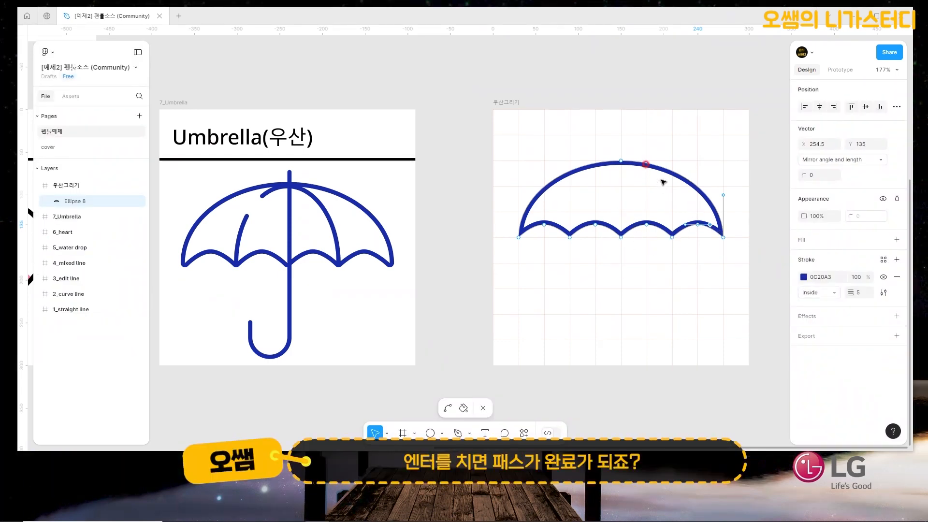
{"action": "key", "text": "Return"}
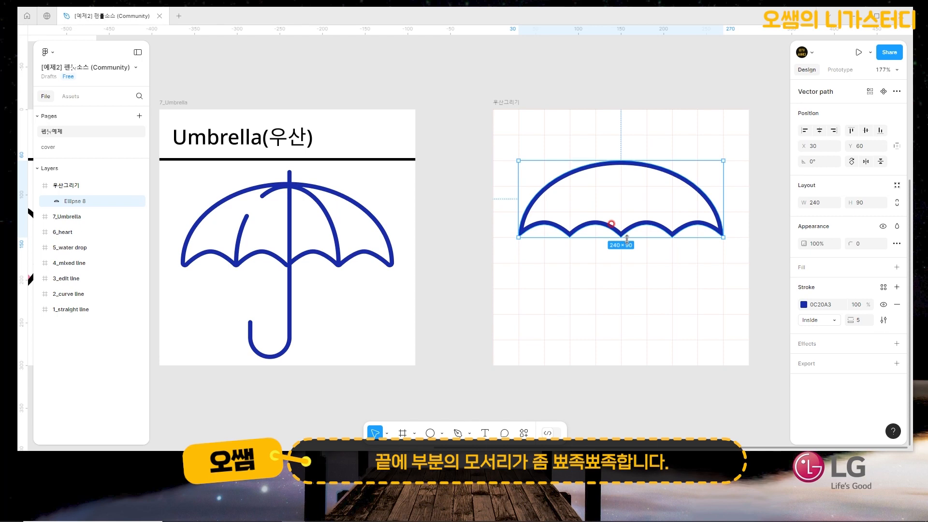
Set the canopy's stroke join to Round and its stroke position to Outside.
{"action": "left_click", "coordinate": [885, 320]}
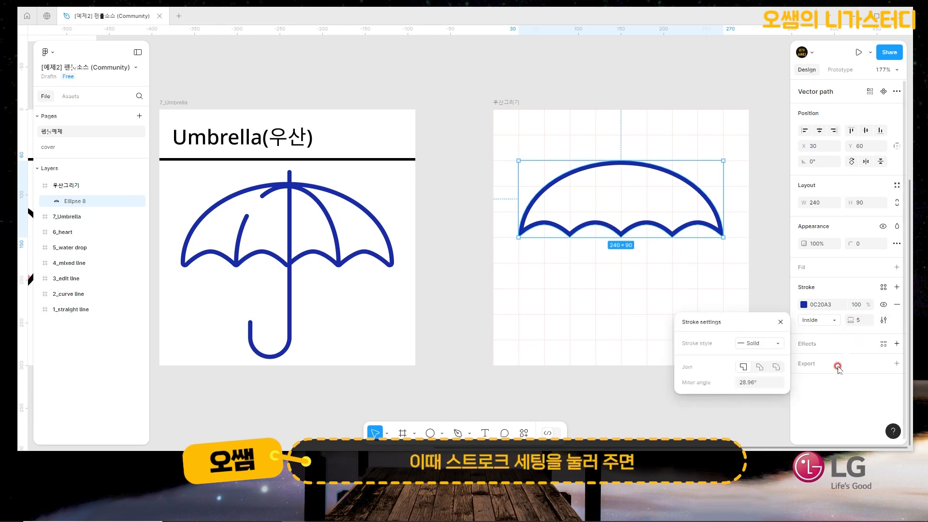
{"action": "left_click", "coordinate": [777, 367]}
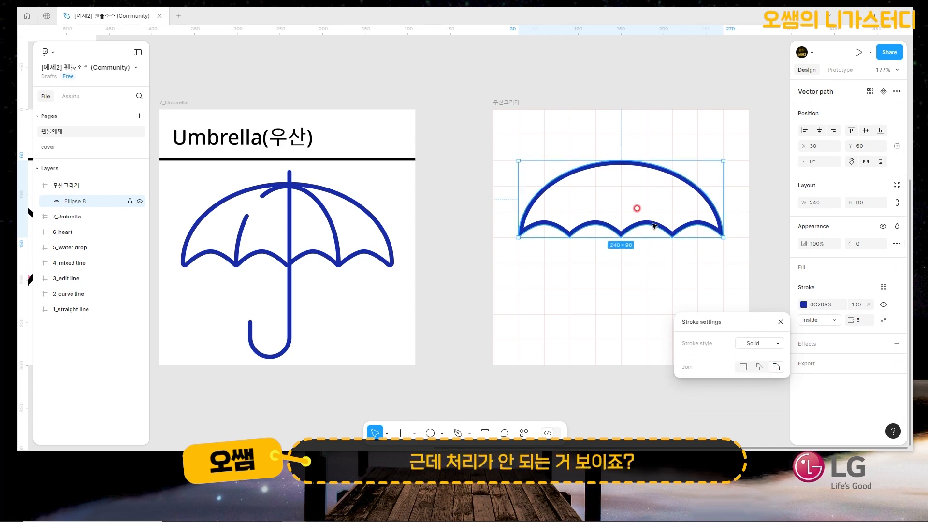
{"action": "left_click", "coordinate": [820, 320]}
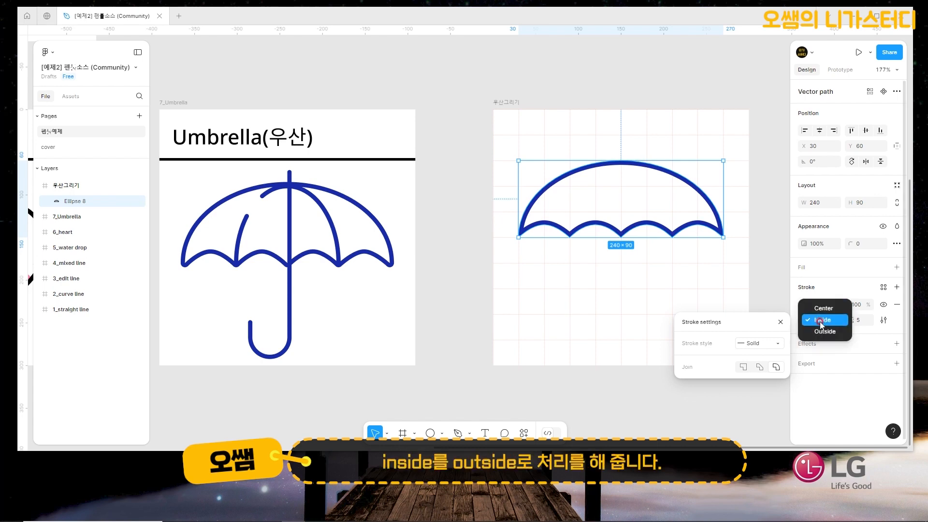
{"action": "left_click", "coordinate": [824, 332]}
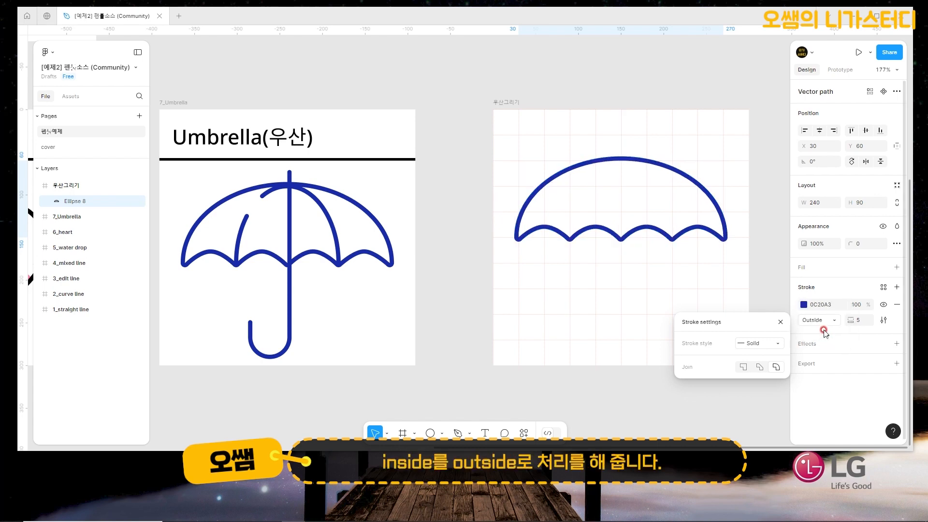
{"action": "left_click", "coordinate": [743, 369]}
{"action": "left_click", "coordinate": [776, 368]}
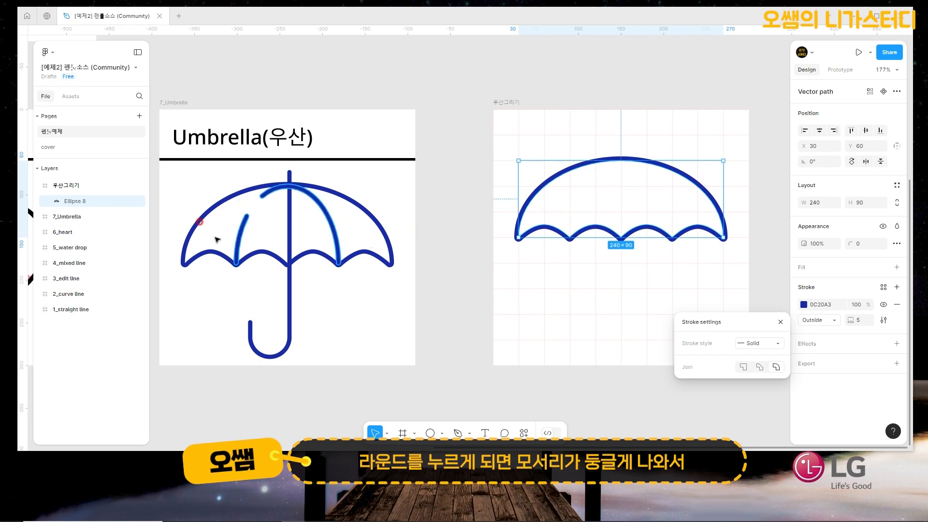
{"action": "left_click", "coordinate": [781, 323]}
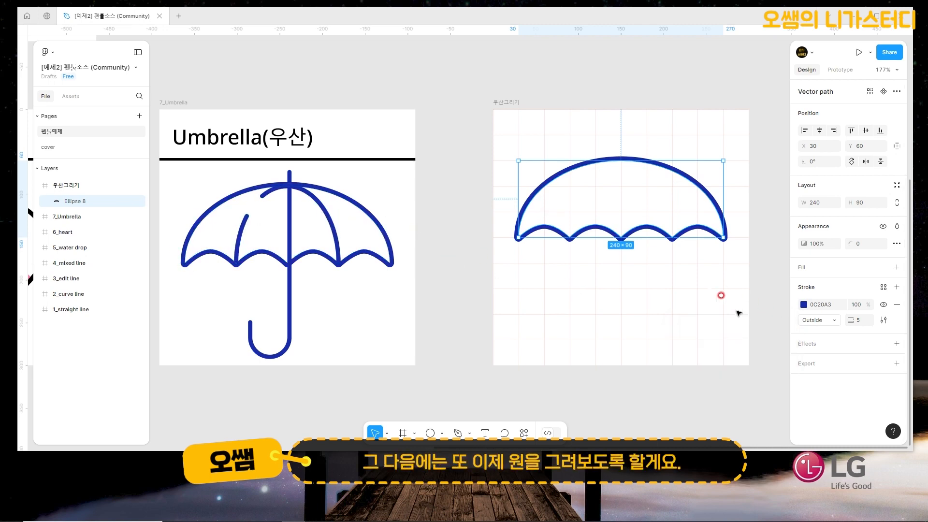
Draw a 120 × 180 ellipse centred on the middle of the canopy's base, aligned to the grid.
{"action": "left_click", "coordinate": [437, 427]}
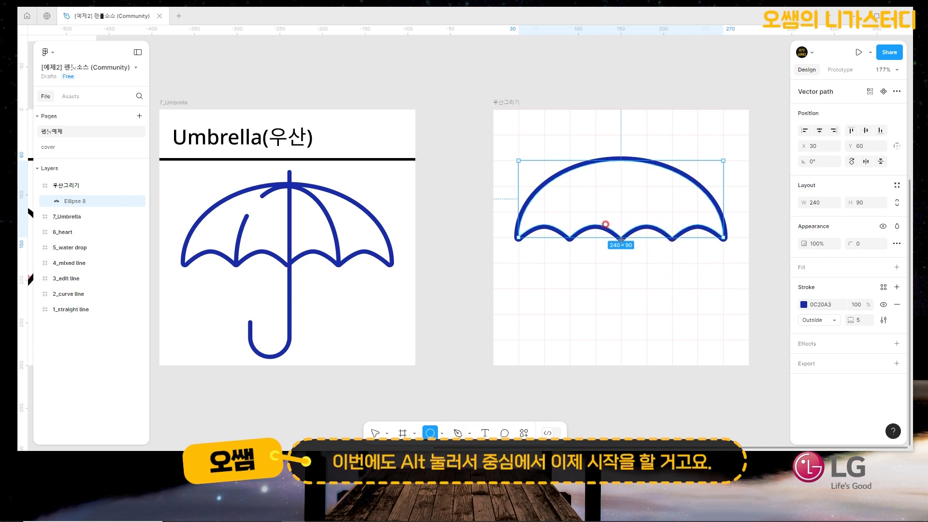
{"action": "left_click_drag", "start_coordinate": [621, 238], "coordinate": [671, 313], "text": "alt"}
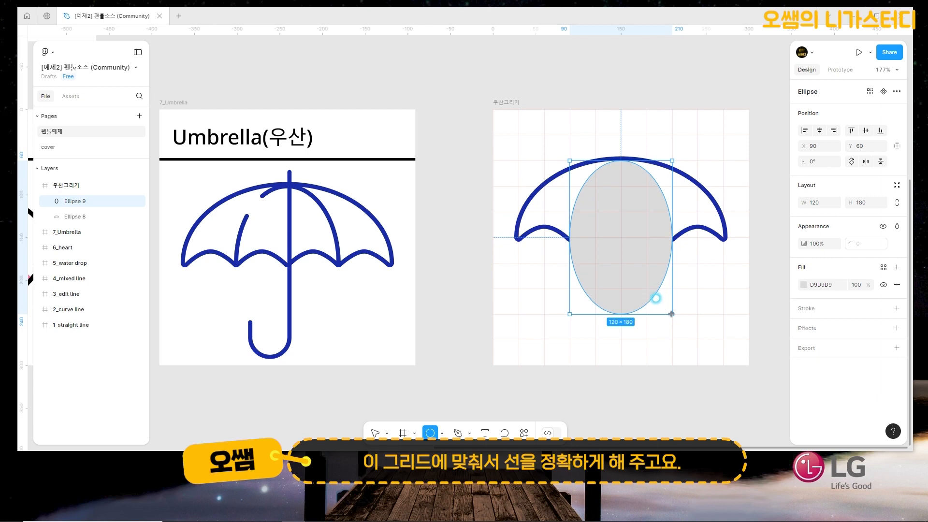
{"action": "left_click_drag", "start_coordinate": [671, 314], "coordinate": [672, 314]}
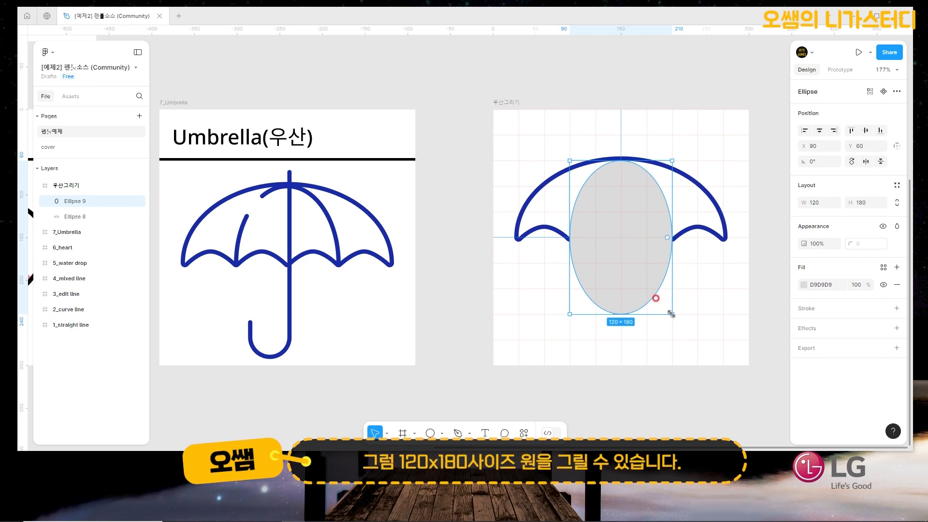
Remove the new ellipse's fill and give it a navy 0C20A3 stroke with a weight of 5.
{"action": "left_click", "coordinate": [899, 285]}
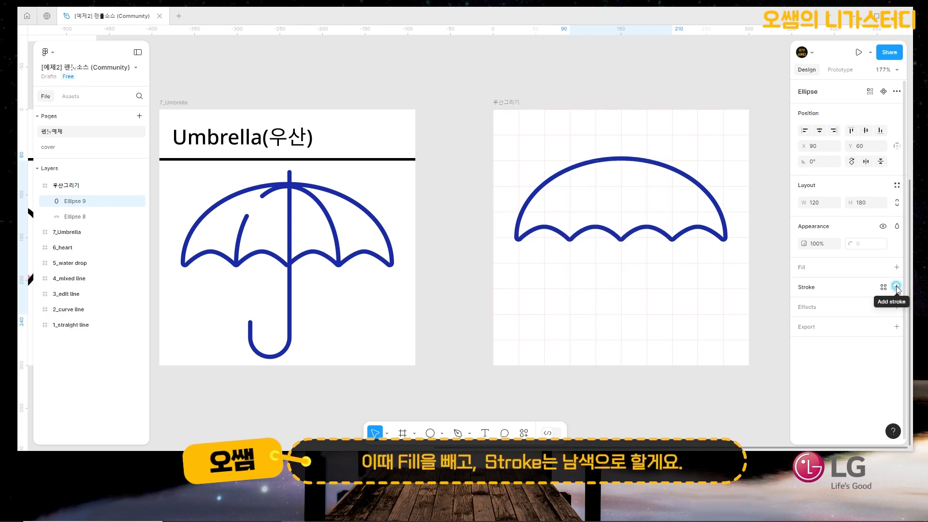
{"action": "left_click", "coordinate": [896, 287]}
{"action": "left_click", "coordinate": [804, 304]}
{"action": "left_click", "coordinate": [716, 400]}
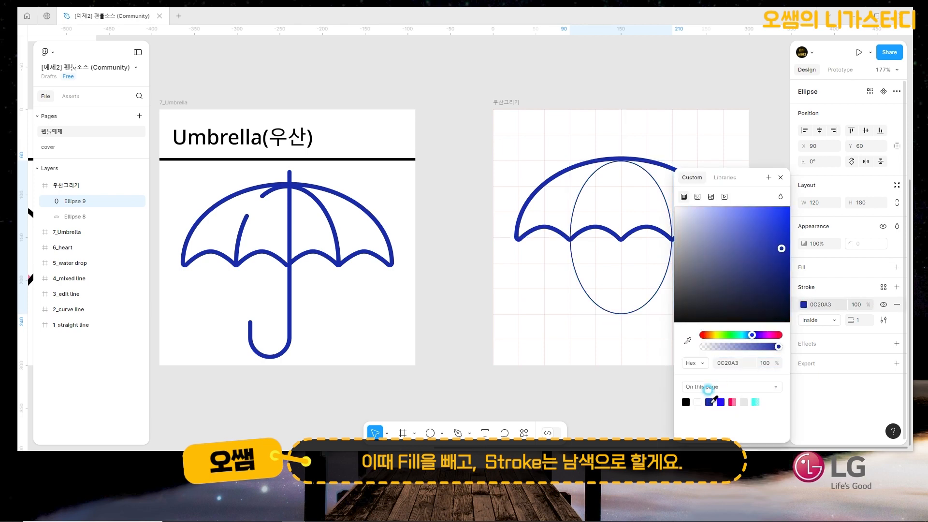
{"action": "left_click", "coordinate": [863, 320]}
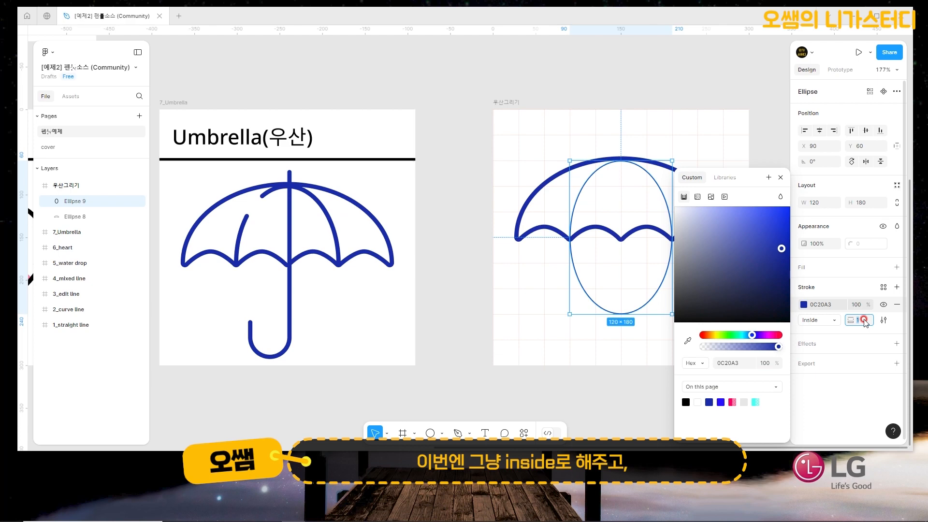
{"action": "type", "text": "5"}
{"action": "key", "text": "Return"}
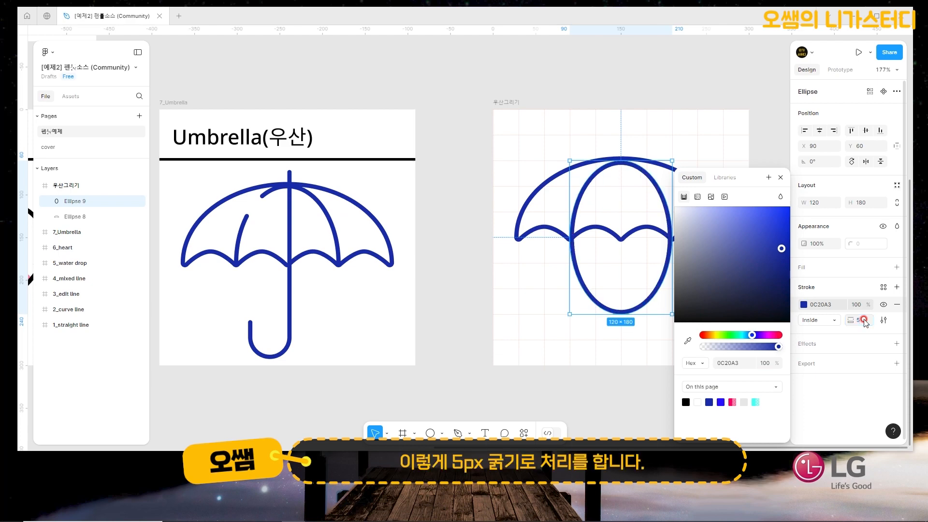
{"action": "left_click", "coordinate": [780, 177]}
{"action": "left_click", "coordinate": [760, 174]}
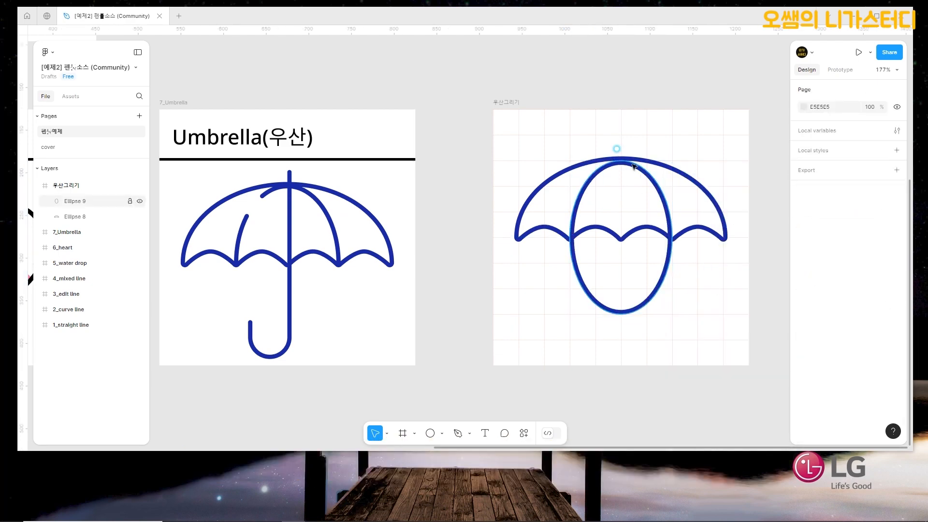
Set the inner ellipse's stroke position to Center.
{"action": "left_click", "coordinate": [624, 162]}
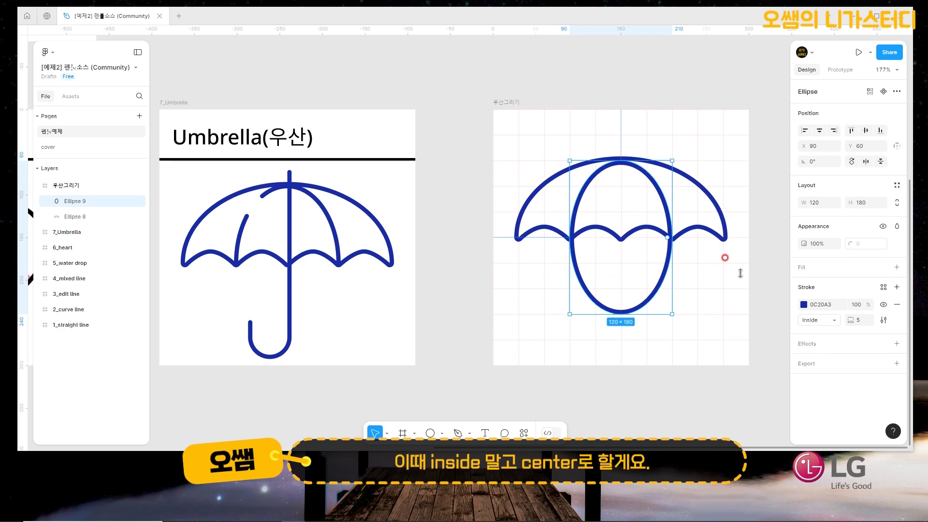
{"action": "left_click", "coordinate": [811, 321]}
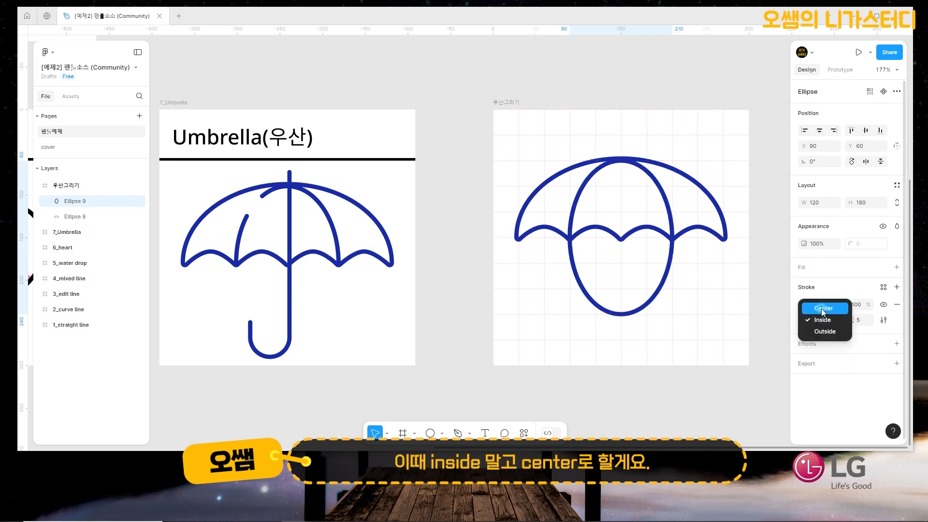
{"action": "left_click", "coordinate": [819, 319]}
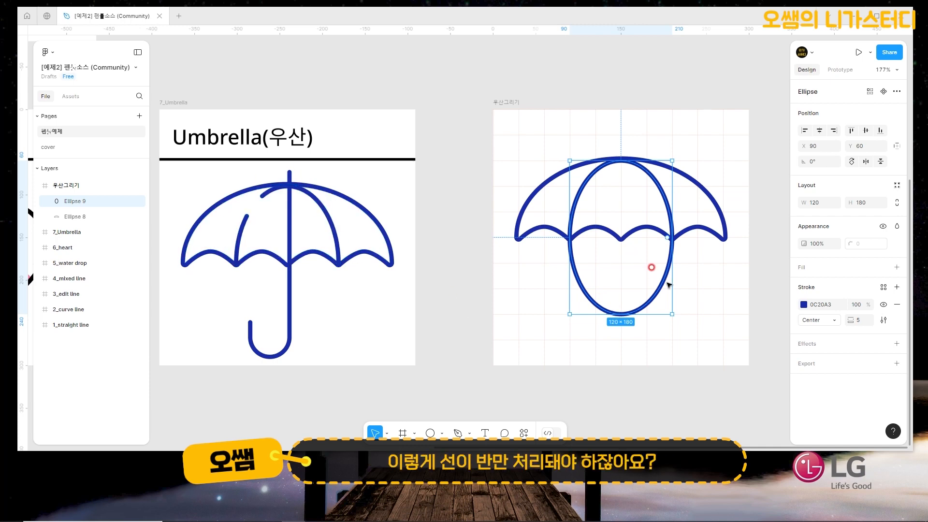
Edit the inner ellipse's vector points and delete its bottom point, leaving only the upper half arc.
{"action": "double_click", "coordinate": [648, 262]}
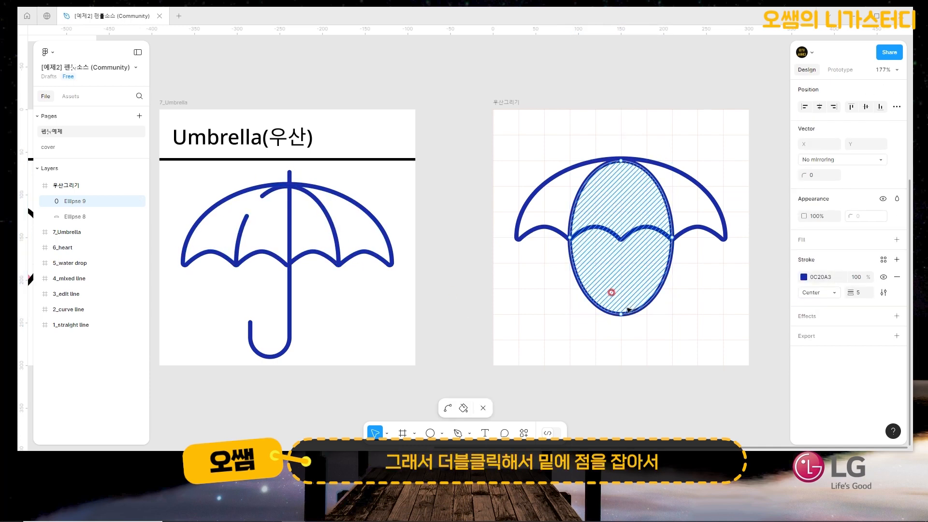
{"action": "left_click", "coordinate": [621, 314]}
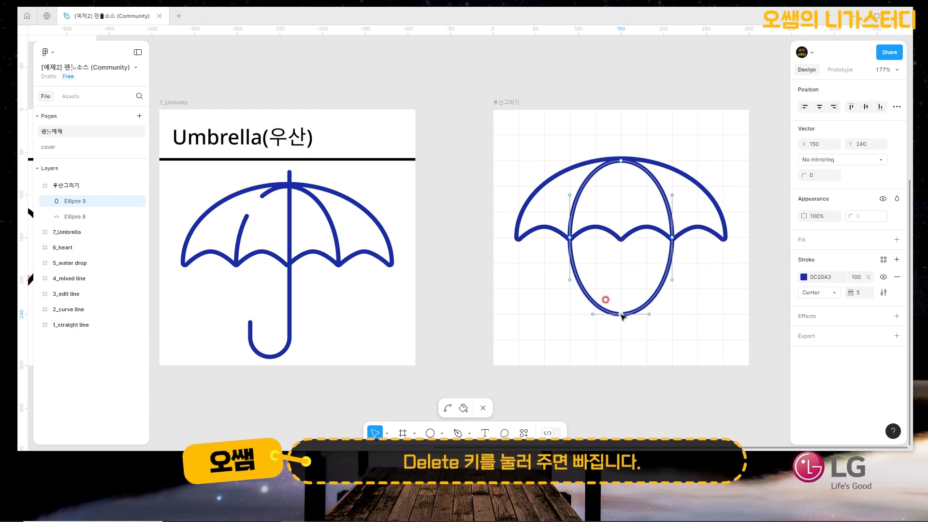
{"action": "key", "text": "Delete"}
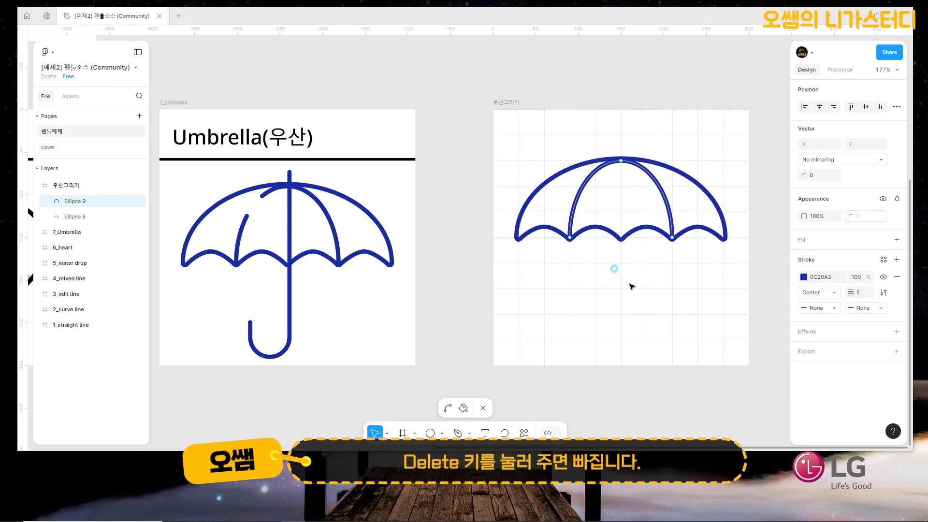
{"action": "left_click", "coordinate": [640, 166]}
{"action": "left_click_drag", "start_coordinate": [642, 168], "coordinate": [645, 215]}
{"action": "key", "text": "ctrl+z"}
Move the inner arc below the canopy to set both its stroke ends to Round, and put it back at X 90, Y 60.
{"action": "double_click", "coordinate": [655, 126]}
{"action": "left_click_drag", "start_coordinate": [660, 178], "coordinate": [661, 263]}
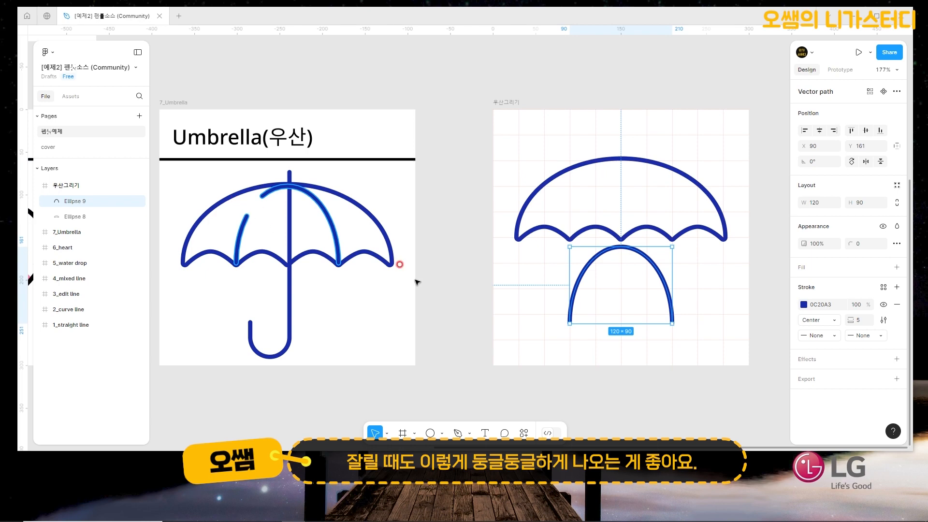
{"action": "left_click", "coordinate": [819, 335]}
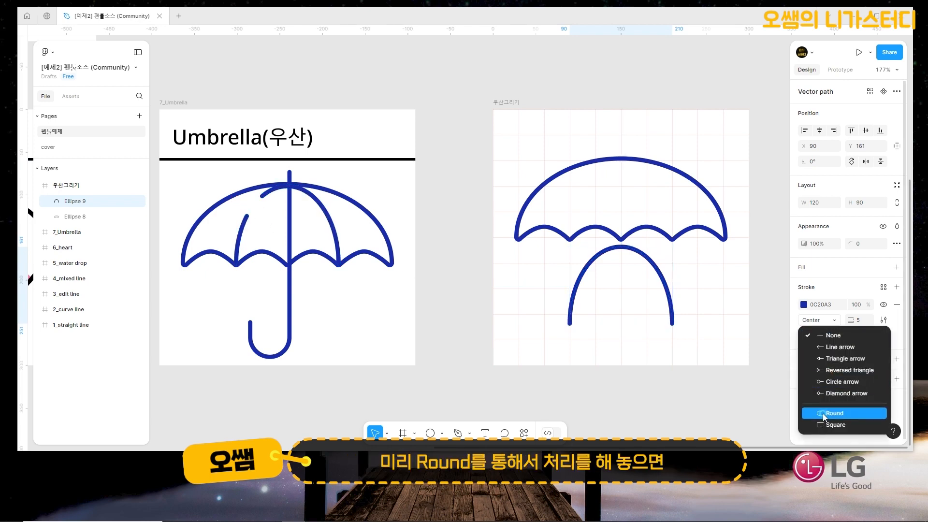
{"action": "left_click", "coordinate": [823, 414]}
{"action": "left_click_drag", "start_coordinate": [647, 259], "coordinate": [646, 172]}
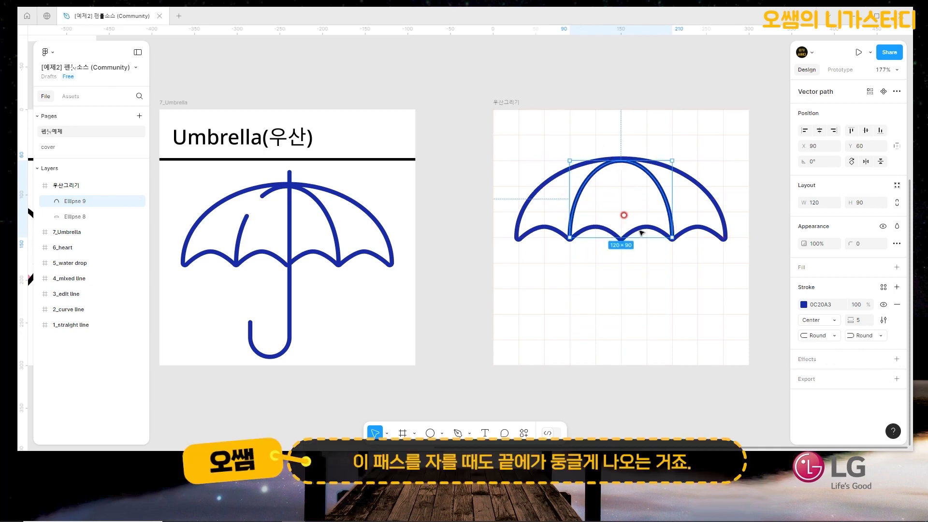
Edit the inner arc's vector and add three Pen tool points on its upper left side, at about X 102.5, 110 and 120.
{"action": "scroll", "coordinate": [637, 187], "scroll_direction": "up", "scroll_amount": 2}
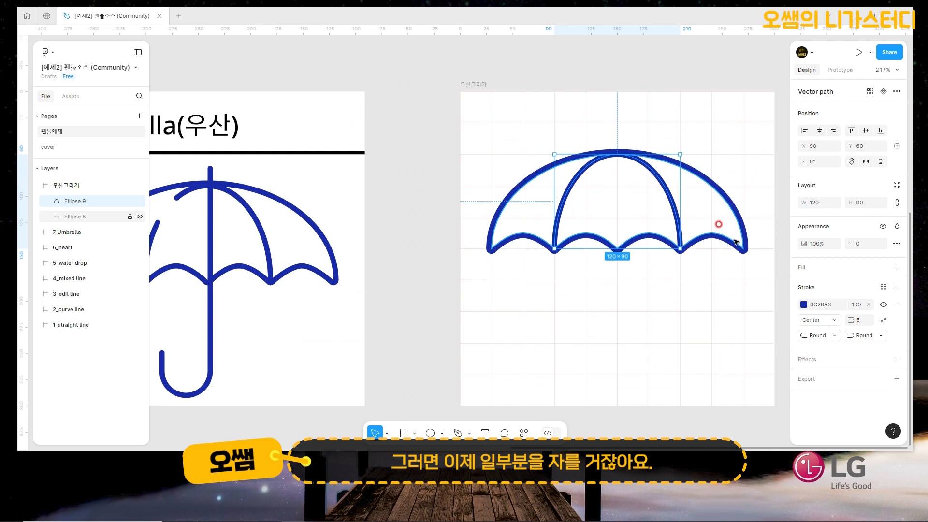
{"action": "scroll", "coordinate": [734, 240], "scroll_direction": "up", "scroll_amount": 3}
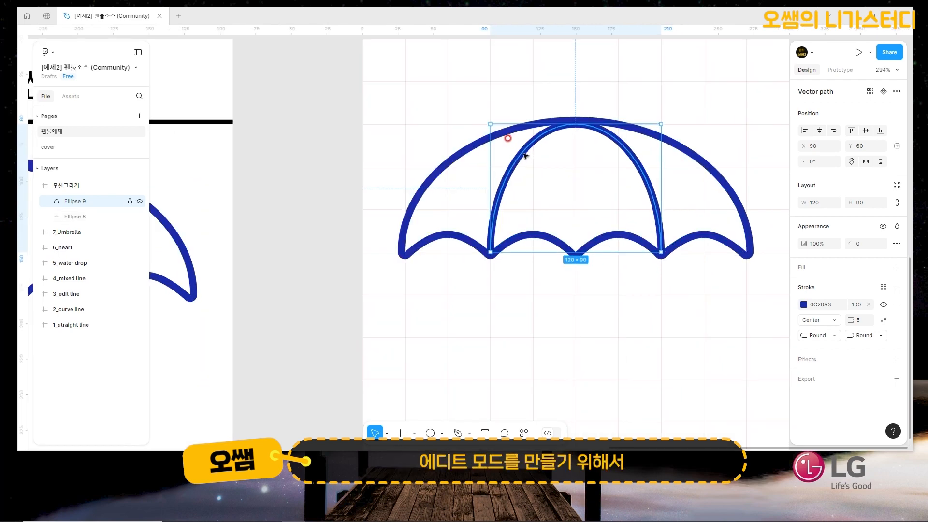
{"action": "double_click", "coordinate": [523, 153]}
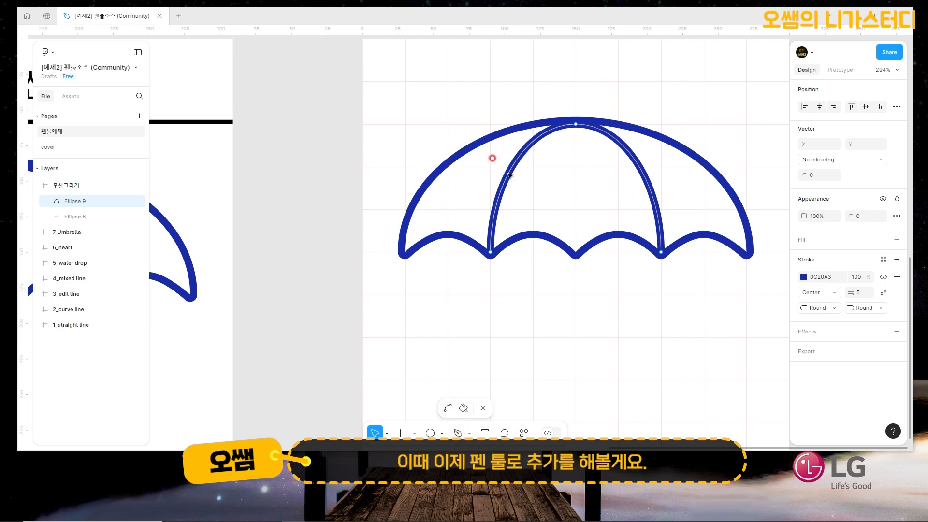
{"action": "left_click", "coordinate": [458, 428]}
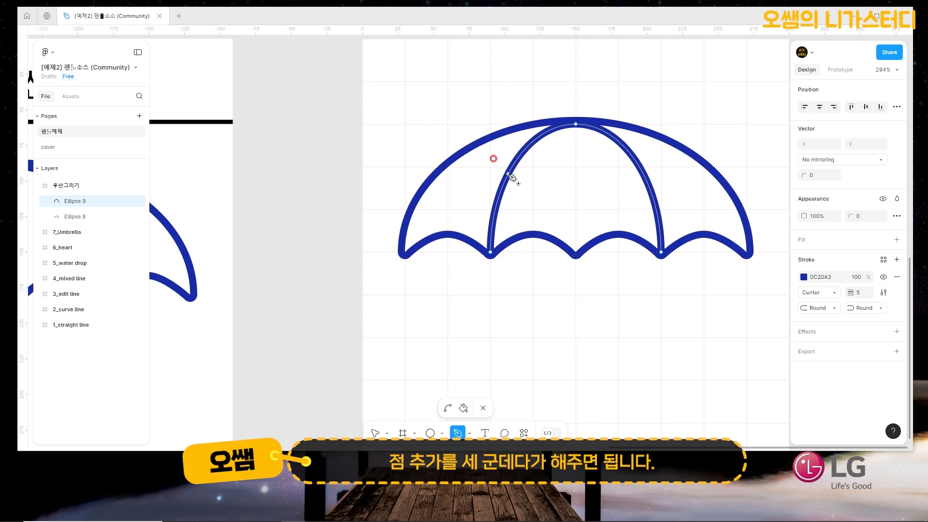
{"action": "left_click_drag", "start_coordinate": [509, 174], "coordinate": [520, 158]}
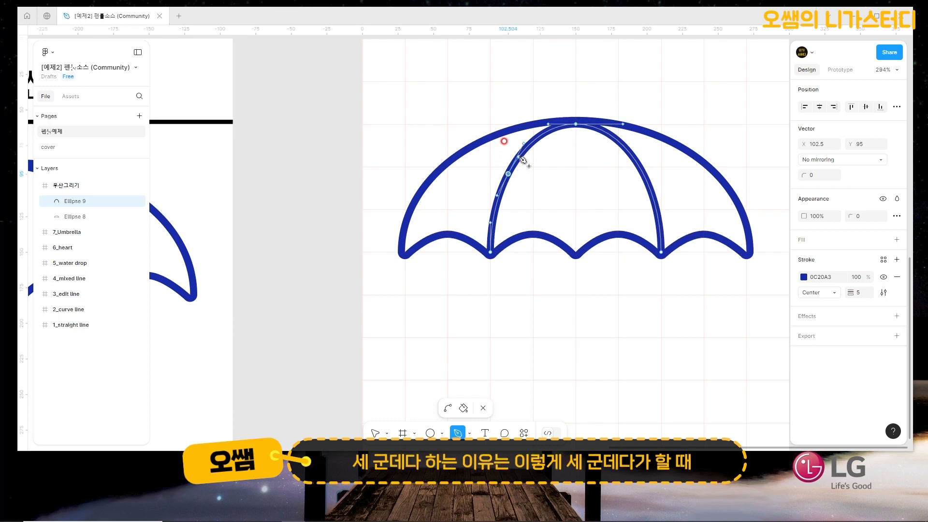
{"action": "left_click", "coordinate": [520, 157]}
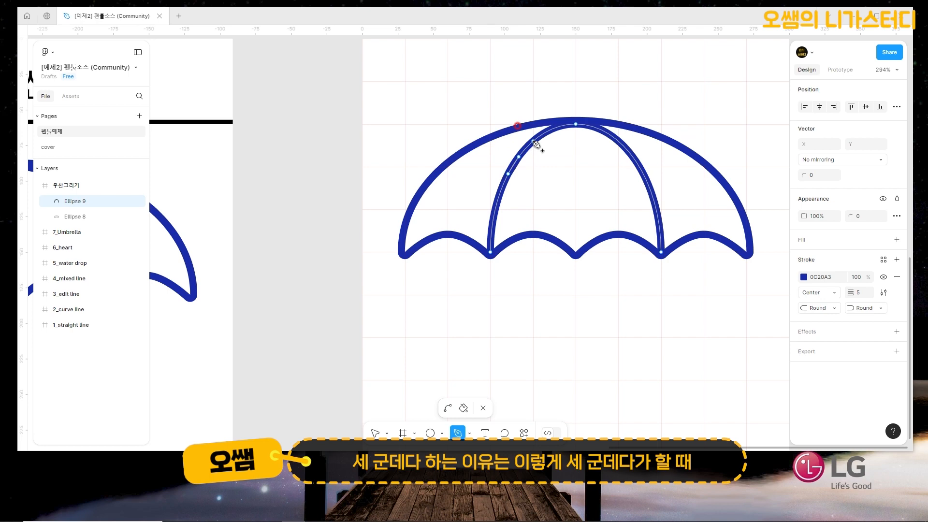
{"action": "left_click_drag", "start_coordinate": [534, 141], "coordinate": [544, 174]}
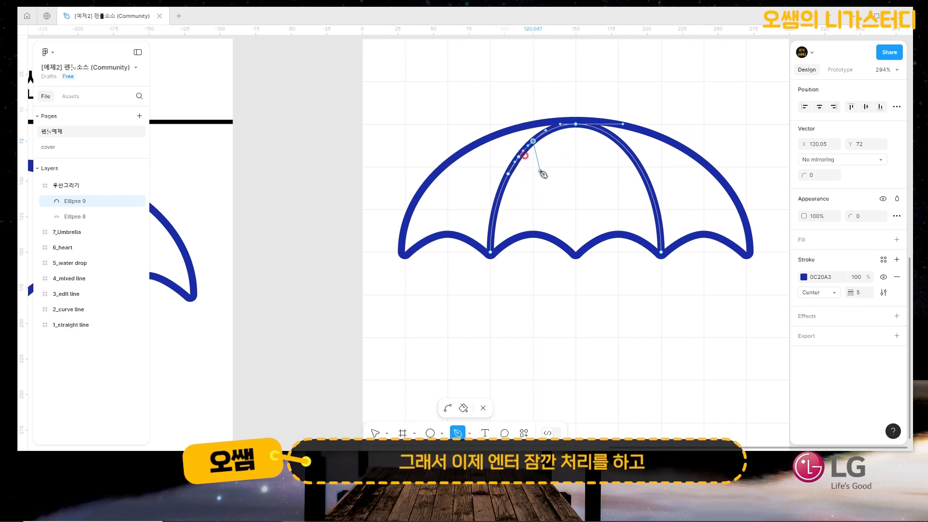
{"action": "key", "text": "Return"}
Delete the middle of the three added points to open a gap in the inner arc, and exit vector editing.
{"action": "double_click", "coordinate": [519, 156]}
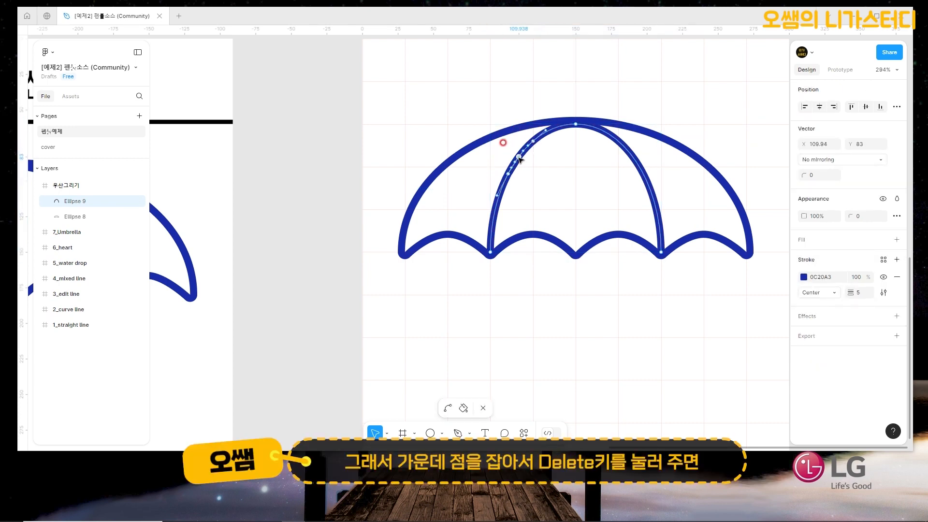
{"action": "key", "text": "Delete"}
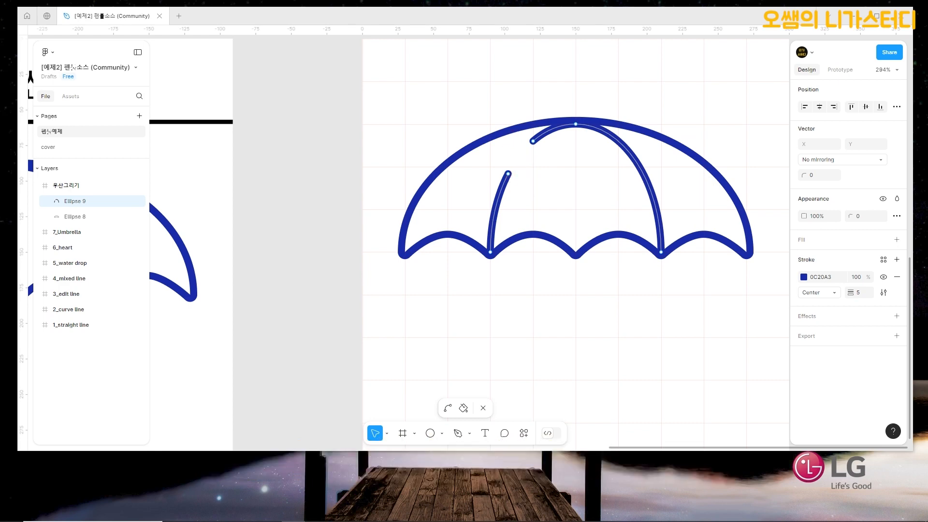
{"action": "key", "text": "Return"}
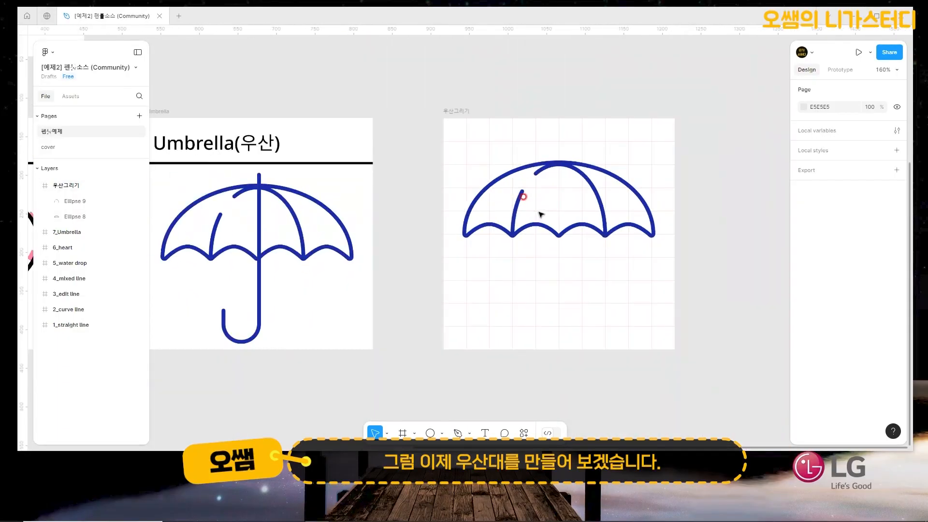
Draw a vertical line 200 long for the umbrella shaft, starting above the canopy at X 150, Y 40.
{"action": "scroll", "coordinate": [541, 214], "scroll_direction": "down", "scroll_amount": 2}
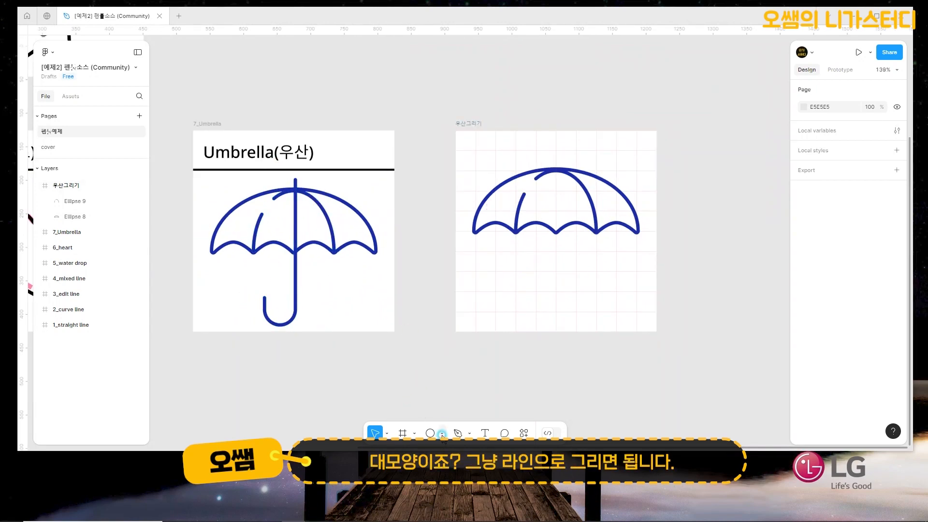
{"action": "left_click", "coordinate": [442, 434]}
{"action": "left_click", "coordinate": [447, 353]}
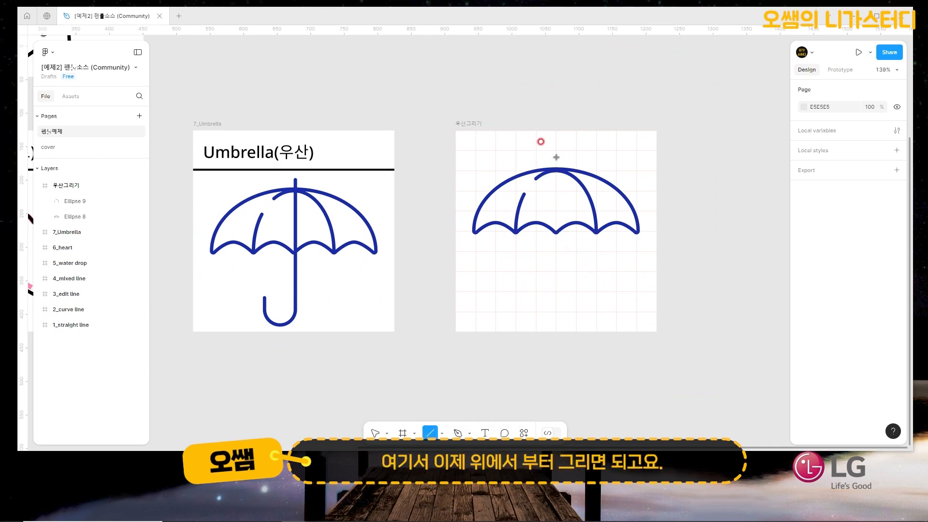
{"action": "left_click_drag", "start_coordinate": [556, 158], "coordinate": [556, 251]}
{"action": "left_click_drag", "start_coordinate": [559, 285], "coordinate": [559, 291]}
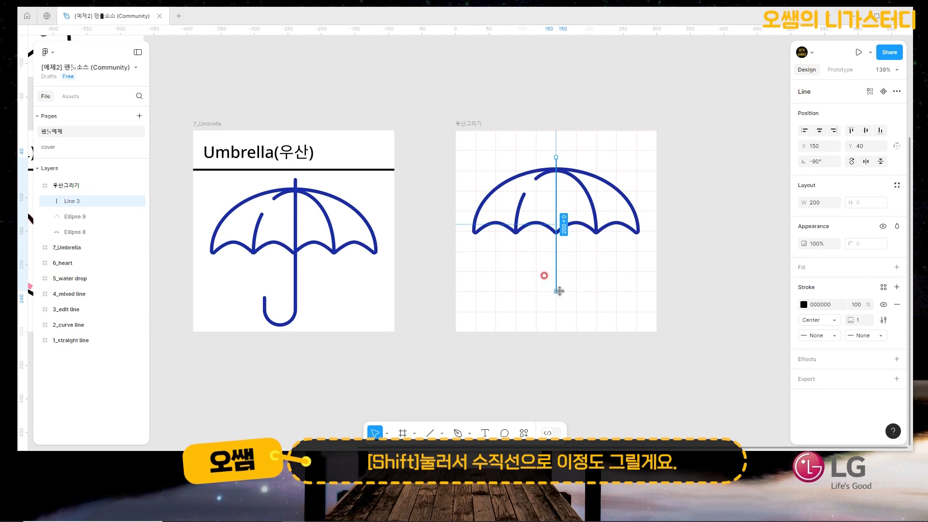
Give the shaft line a navy 0C20A3 stroke with a weight of 5 and Round ends.
{"action": "left_click", "coordinate": [804, 304]}
{"action": "left_click", "coordinate": [709, 401]}
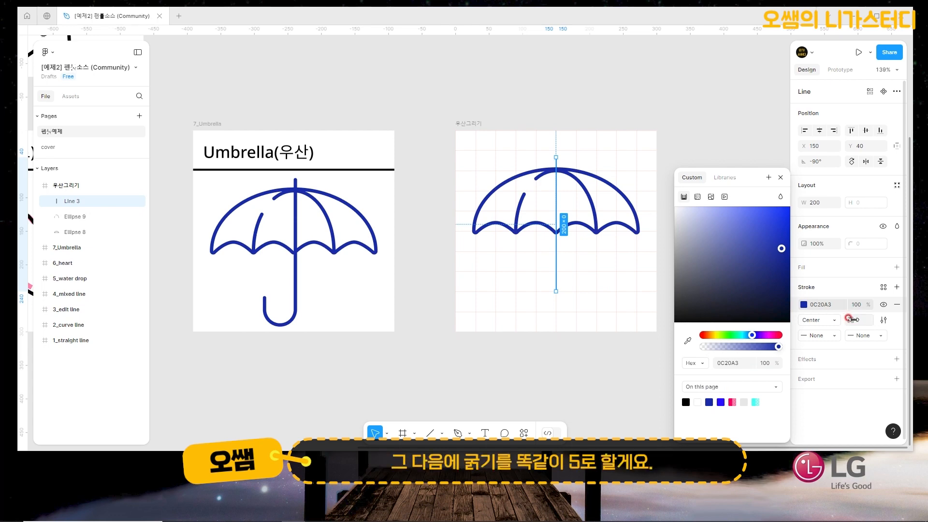
{"action": "left_click", "coordinate": [849, 317]}
{"action": "left_click_drag", "start_coordinate": [850, 317], "coordinate": [850, 317]}
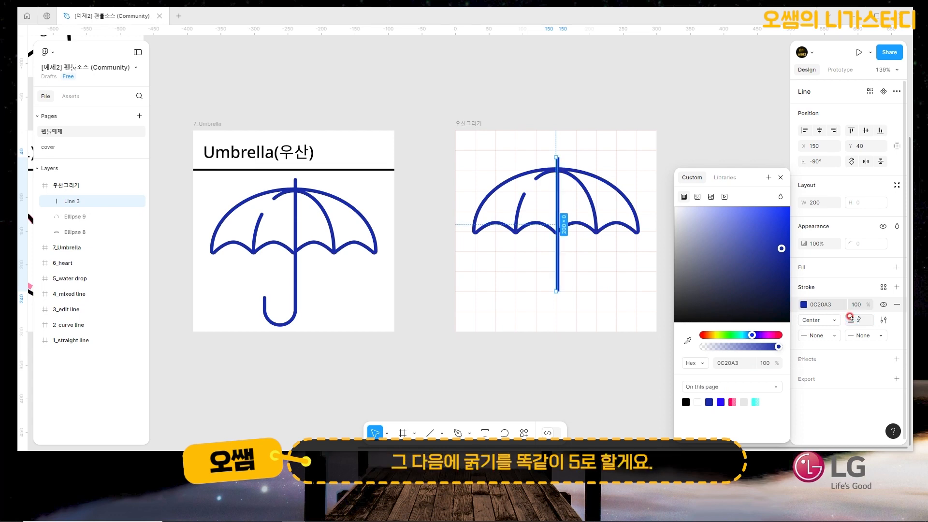
{"action": "left_click", "coordinate": [827, 337]}
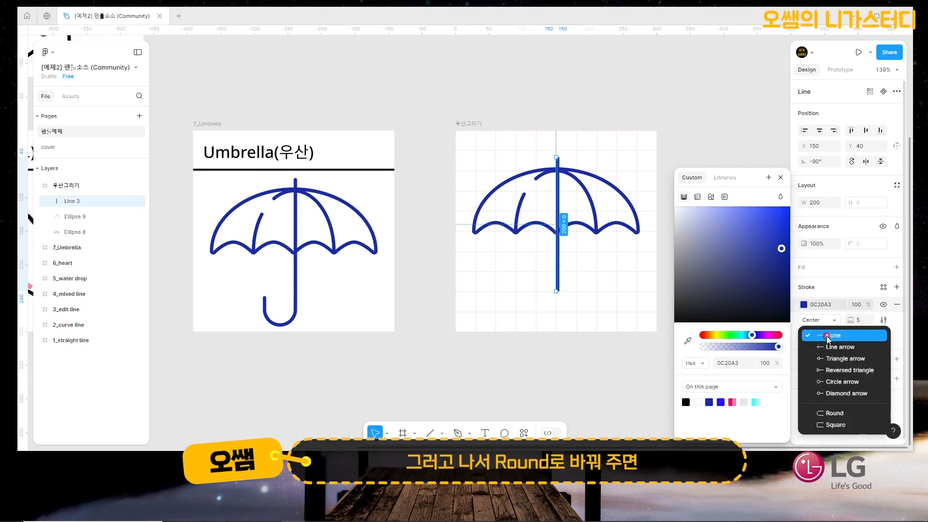
{"action": "left_click", "coordinate": [831, 414]}
{"action": "left_click", "coordinate": [781, 177]}
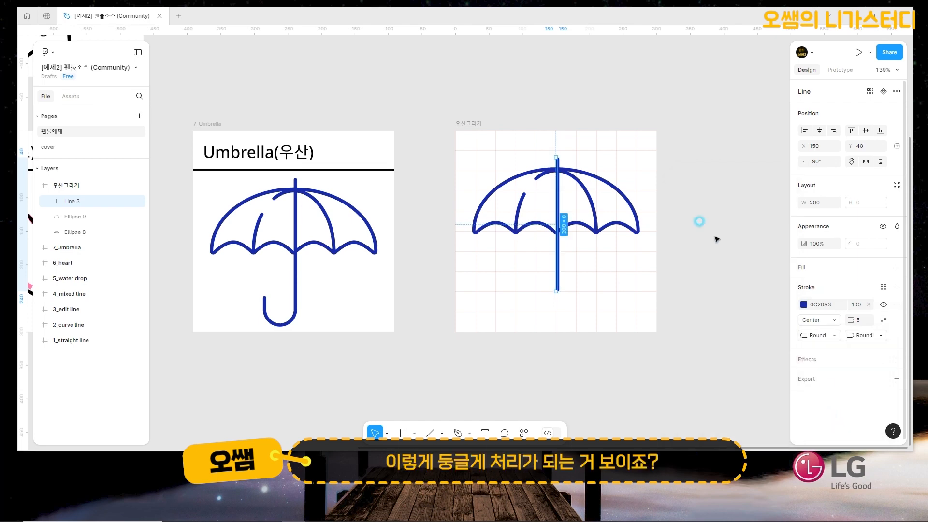
Examine how the shaft line's ends align with the vertical centre grid line of the frame.
{"action": "scroll", "coordinate": [559, 303], "scroll_direction": "up", "scroll_amount": 3, "text": "ctrl"}
{"action": "scroll", "coordinate": [559, 302], "scroll_direction": "up", "scroll_amount": 3, "text": "ctrl"}
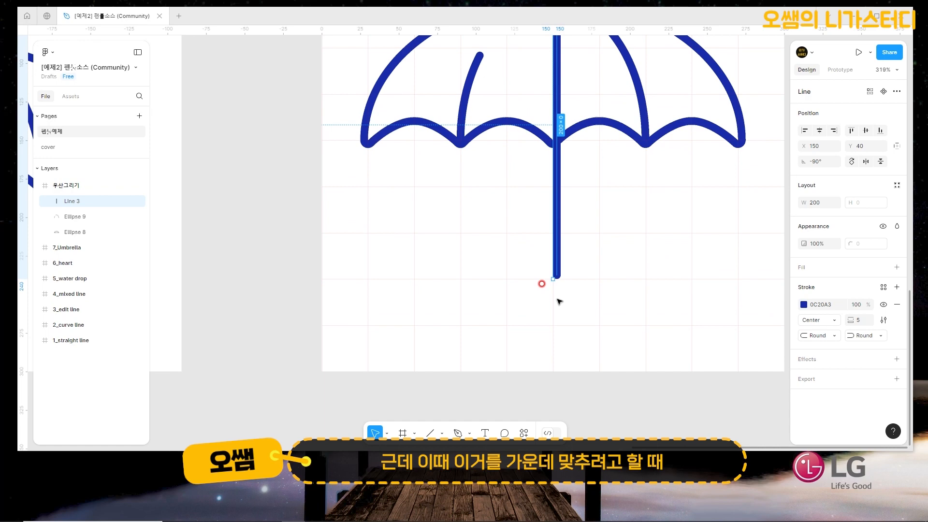
{"action": "scroll", "coordinate": [558, 301], "scroll_direction": "down", "scroll_amount": 3, "text": "ctrl"}
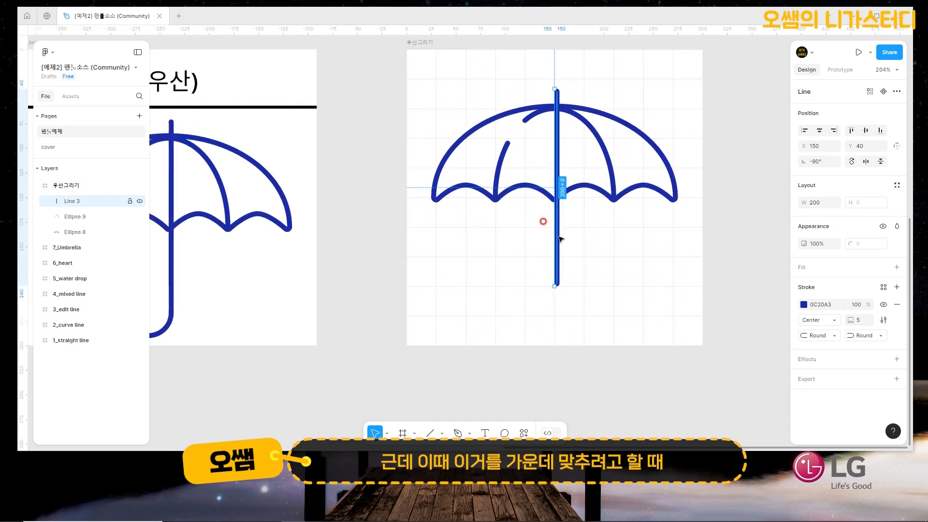
{"action": "left_click", "coordinate": [562, 99]}
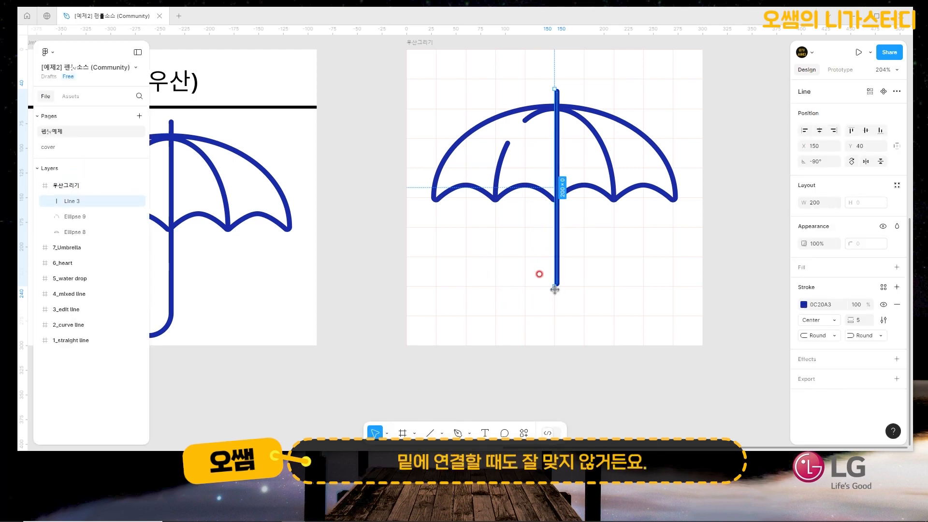
{"action": "right_click", "coordinate": [559, 267]}
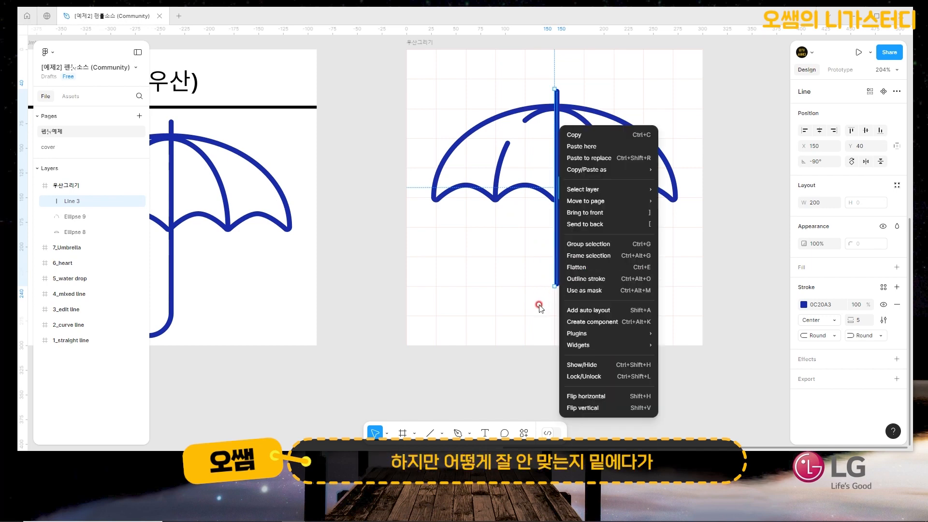
{"action": "left_click", "coordinate": [540, 290]}
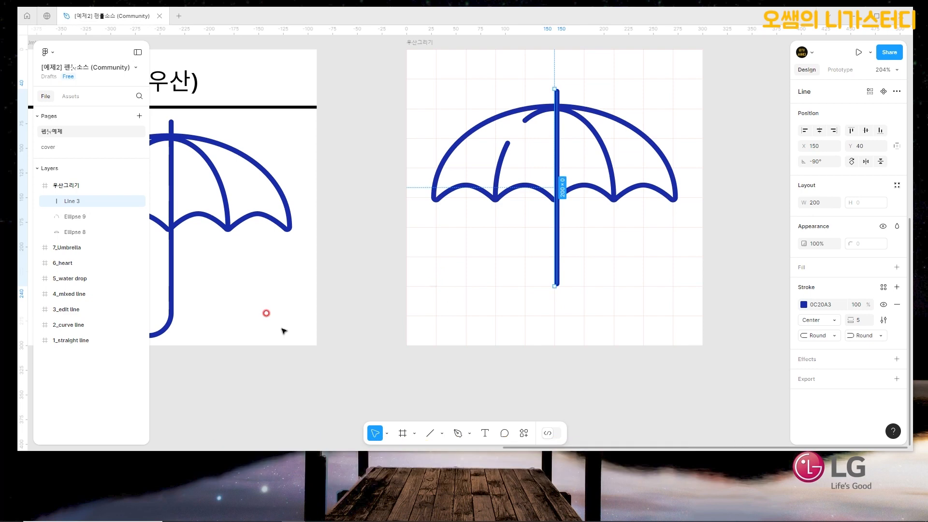
{"action": "left_click", "coordinate": [433, 282]}
{"action": "left_click_drag", "start_coordinate": [267, 298], "coordinate": [361, 291]}
Draw a 60 × 60 circle at X 90, Y 210, beside the shaft's lower end, for the handle.
{"action": "left_click_drag", "start_coordinate": [632, 305], "coordinate": [482, 316]}
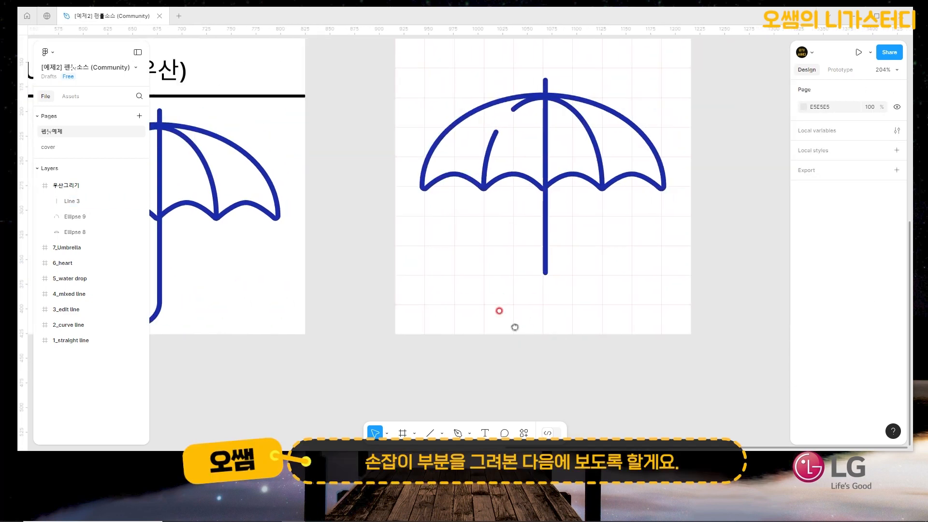
{"action": "left_click", "coordinate": [442, 433]}
{"action": "left_click", "coordinate": [464, 376]}
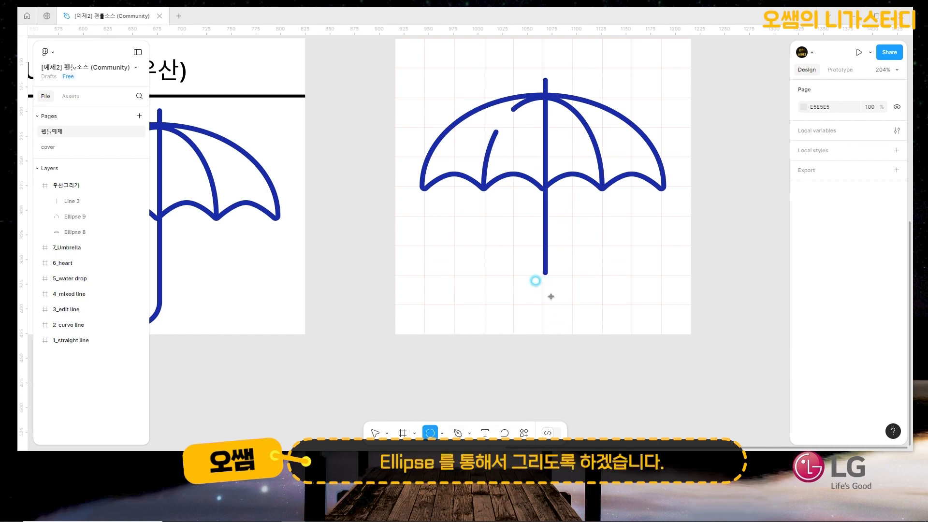
{"action": "left_click_drag", "start_coordinate": [513, 276], "coordinate": [543, 301]}
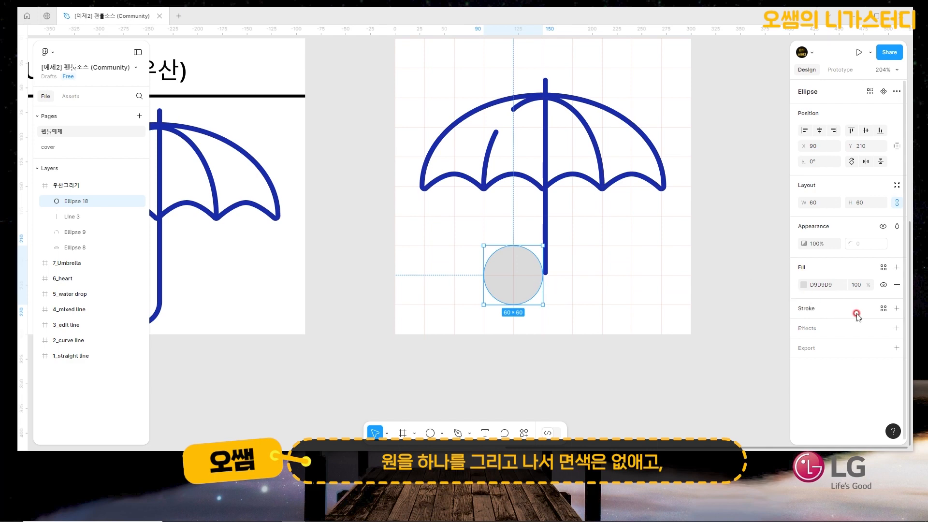
Remove the handle circle's fill and add an Outside stroke with a weight of 5.
{"action": "left_click", "coordinate": [896, 284]}
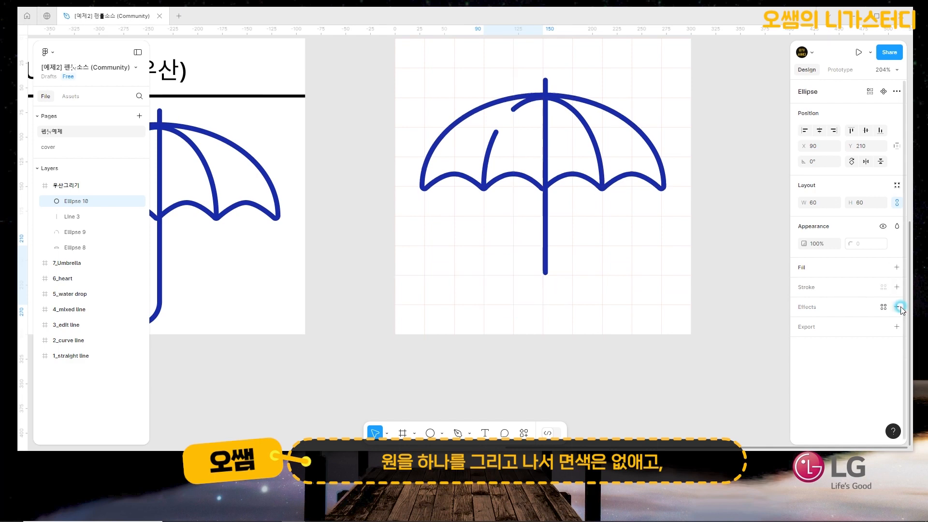
{"action": "left_click", "coordinate": [897, 288]}
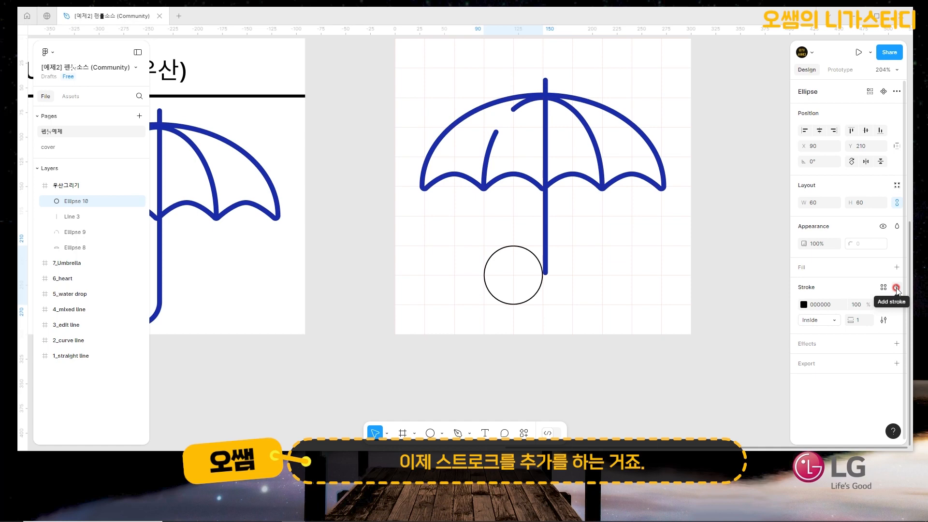
{"action": "left_click", "coordinate": [823, 319]}
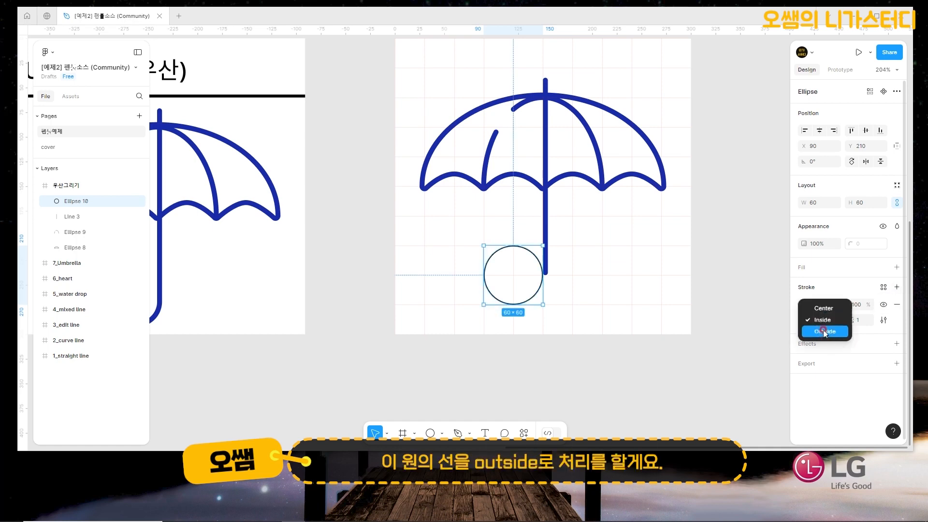
{"action": "left_click", "coordinate": [822, 330]}
{"action": "left_click", "coordinate": [863, 321]}
{"action": "type", "text": "5"}
{"action": "key", "text": "Return"}
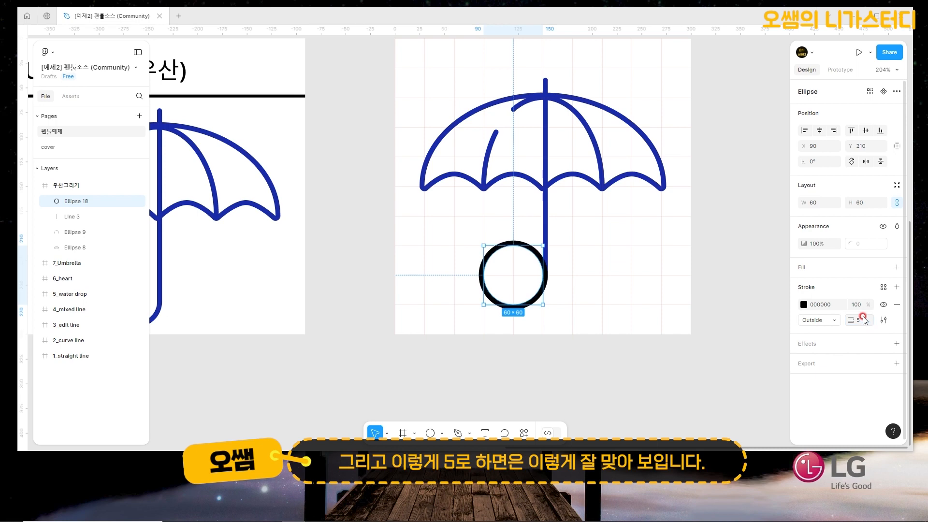
Set the handle circle's stroke position to Inside and nudge the circle right to X 95 so it meets the shaft.
{"action": "scroll", "coordinate": [546, 264], "scroll_direction": "up", "scroll_amount": 5}
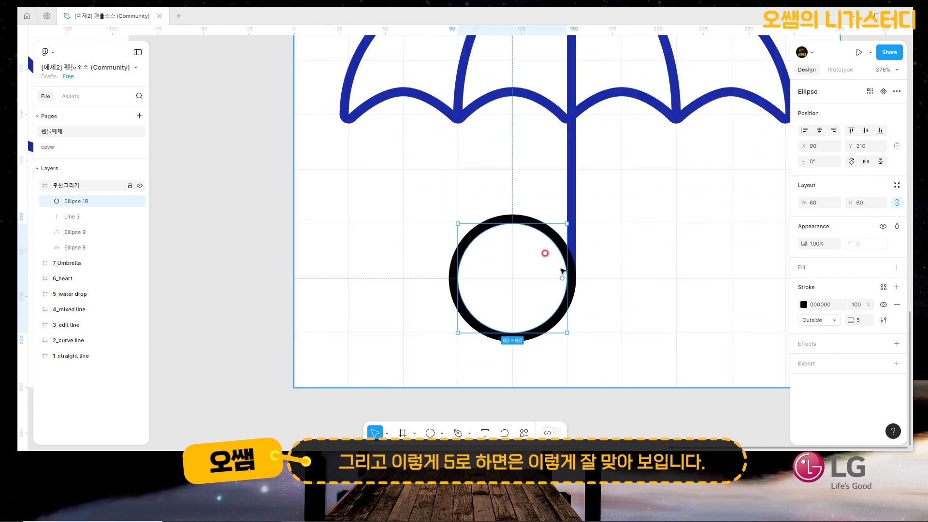
{"action": "left_click", "coordinate": [822, 320]}
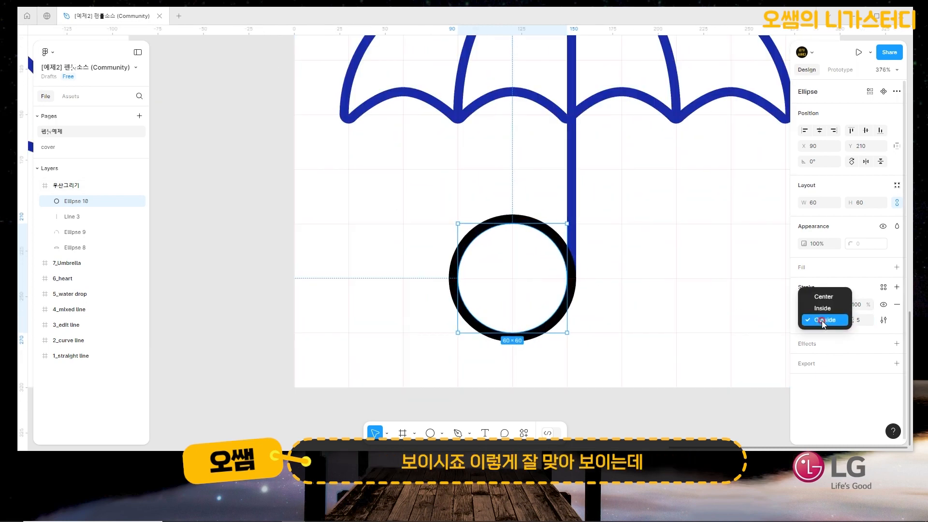
{"action": "left_click", "coordinate": [822, 308]}
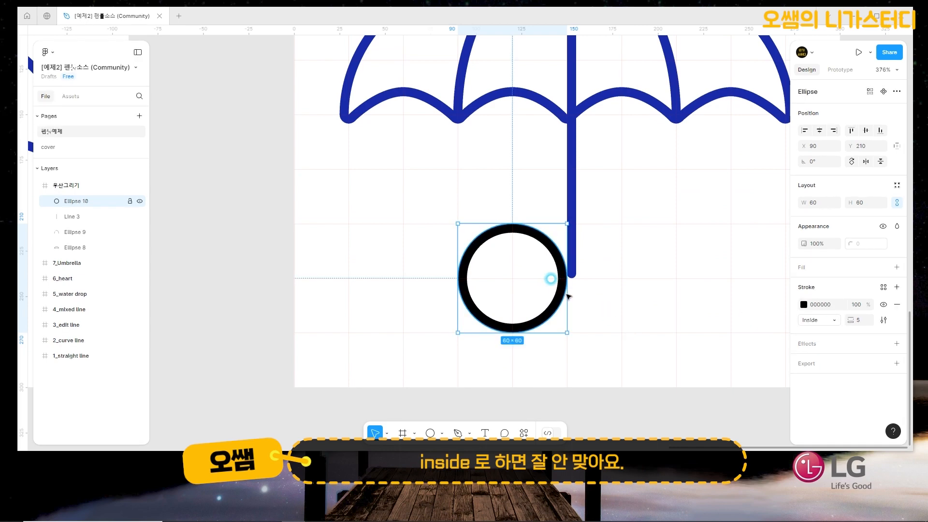
{"action": "key", "text": "Right"}
{"action": "key", "text": "Right"}
{"action": "key", "text": "Right"}
{"action": "key", "text": "Right"}
{"action": "key", "text": "Right"}
{"action": "key", "text": "Left"}
{"action": "key", "text": "Right"}
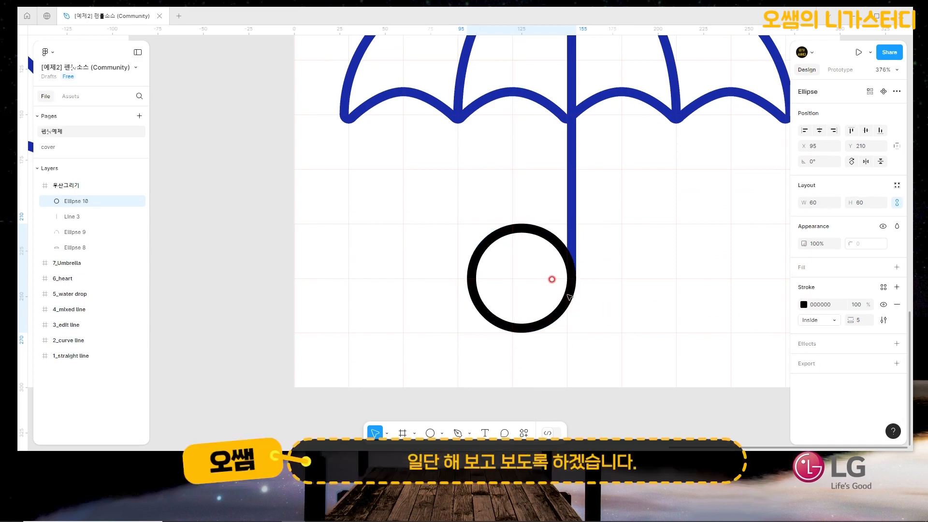
Change the handle circle's stroke color to navy 0C20A3.
{"action": "left_click", "coordinate": [569, 296]}
{"action": "left_click", "coordinate": [804, 305]}
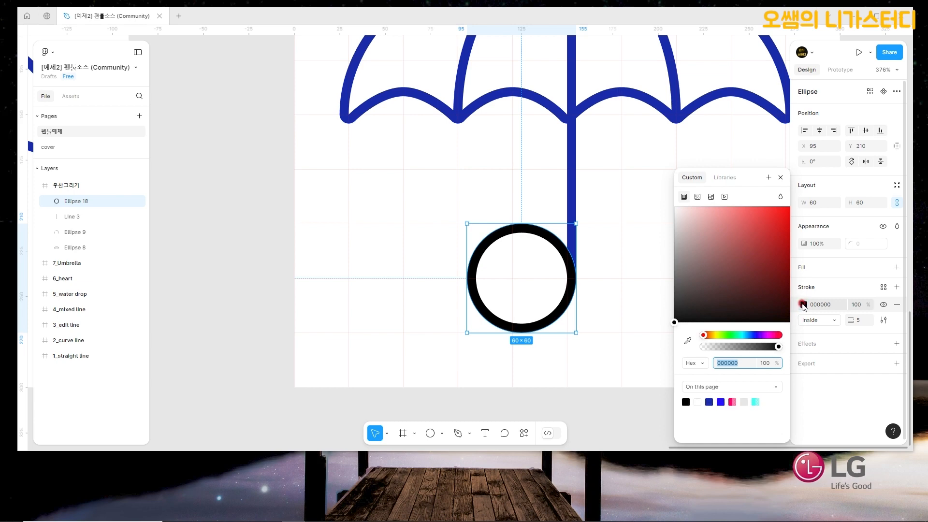
{"action": "left_click", "coordinate": [708, 401]}
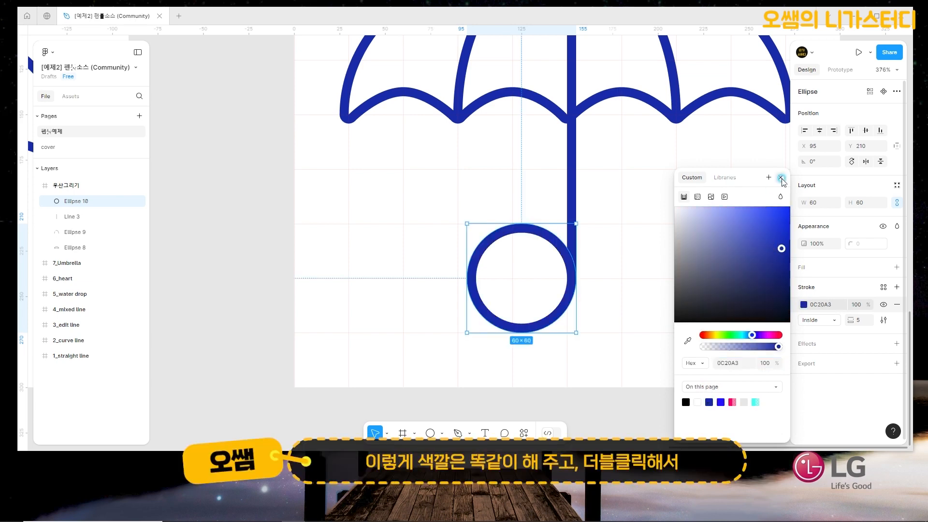
Delete the top anchor point of the handle circle to leave only its lower half arc.
{"action": "left_click", "coordinate": [780, 178]}
{"action": "double_click", "coordinate": [523, 234]}
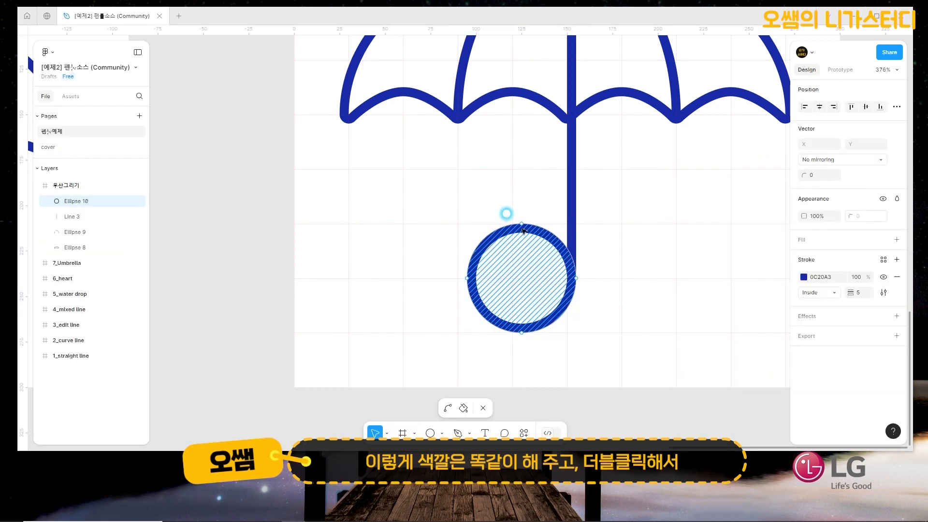
{"action": "left_click", "coordinate": [522, 225]}
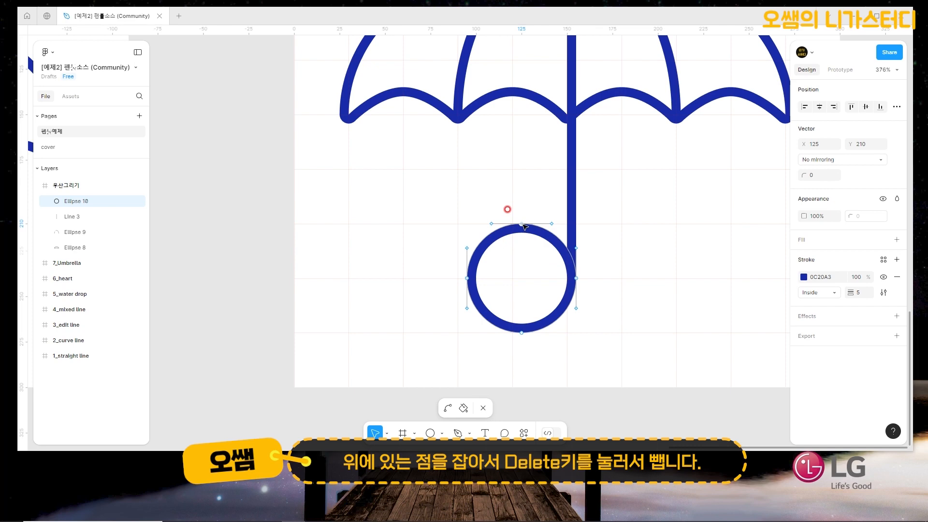
{"action": "key", "text": "Delete"}
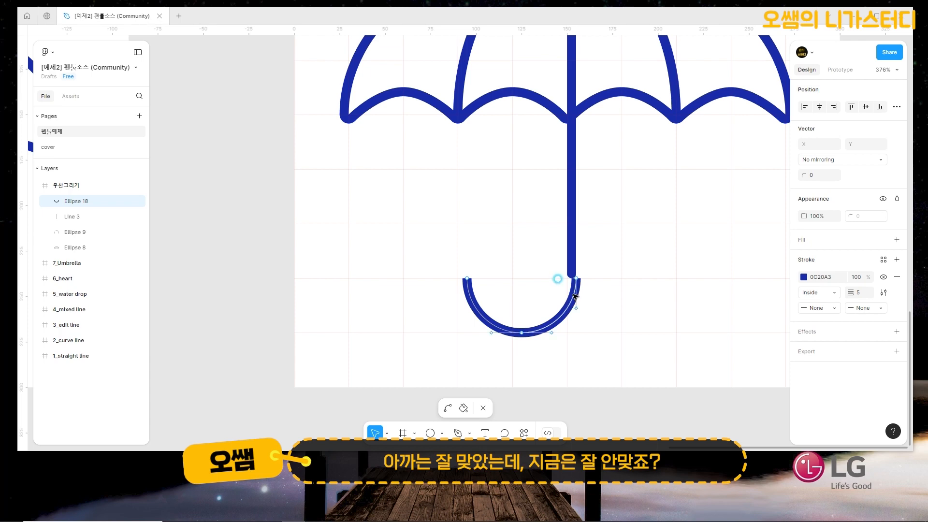
Set both end caps of the handle arc's stroke to Round.
{"action": "key", "text": "ctrl"}
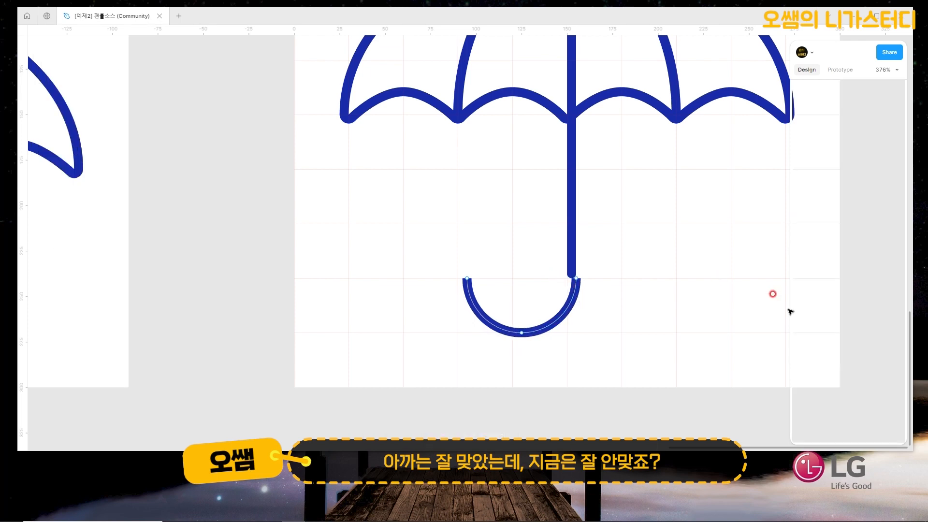
{"action": "left_click", "coordinate": [821, 308]}
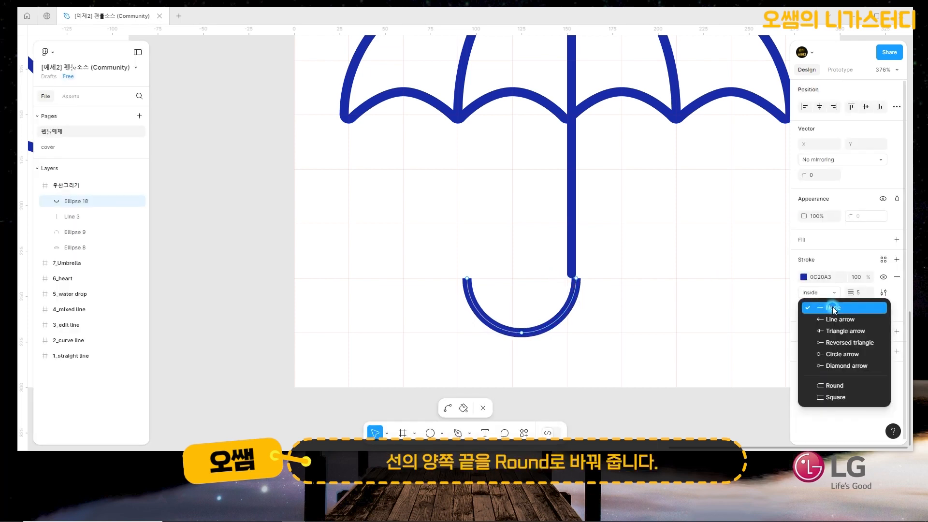
{"action": "left_click", "coordinate": [835, 386]}
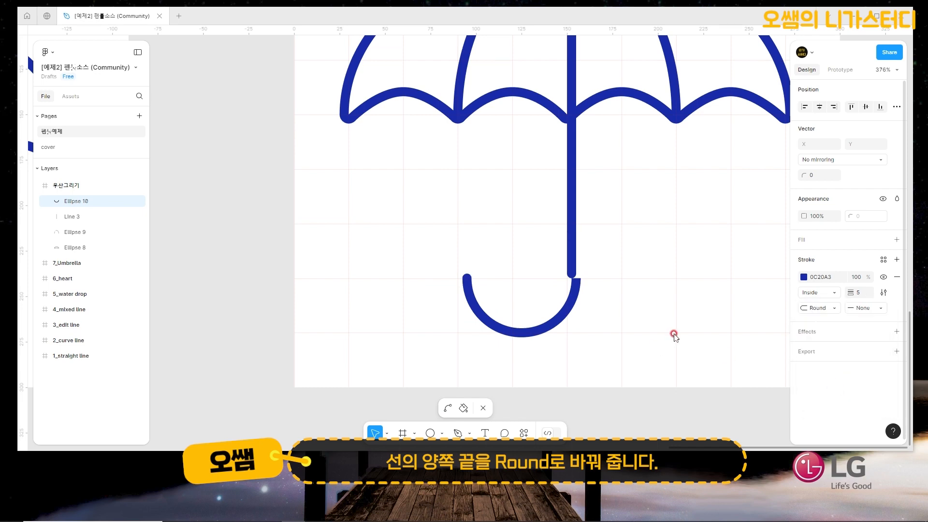
{"action": "left_click", "coordinate": [878, 311]}
{"action": "left_click", "coordinate": [836, 385]}
Finish editing the handle arc's points and move the arc to X 92, Y 235 against the shaft's lower end.
{"action": "left_click", "coordinate": [576, 297]}
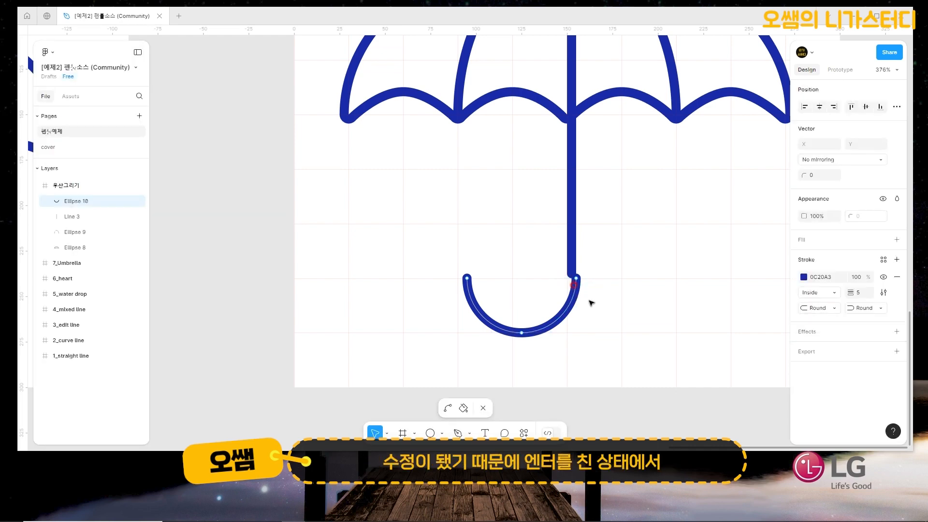
{"action": "key", "text": "Return"}
{"action": "left_click_drag", "start_coordinate": [570, 306], "coordinate": [562, 303]}
Convert the umbrella shaft to a shape with Outline stroke and shift it slightly left to X 154.
{"action": "left_click", "coordinate": [573, 219]}
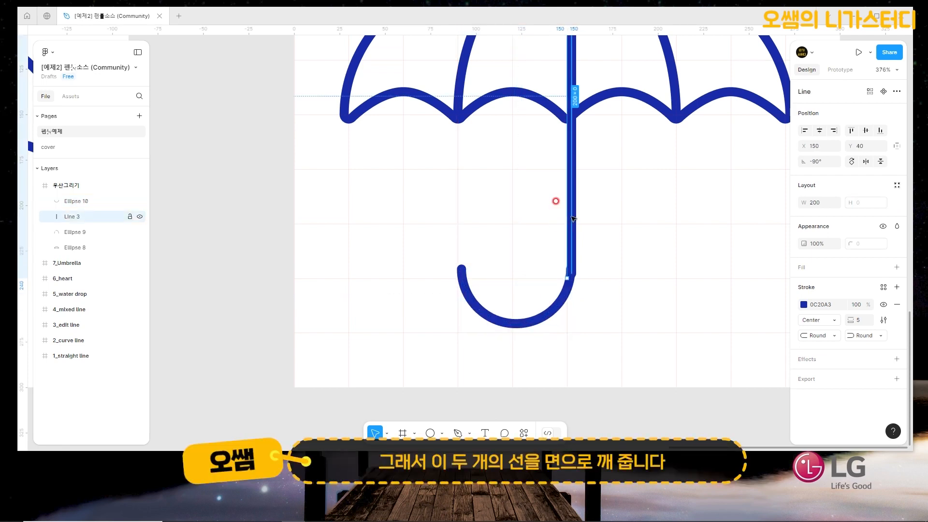
{"action": "right_click", "coordinate": [573, 218]}
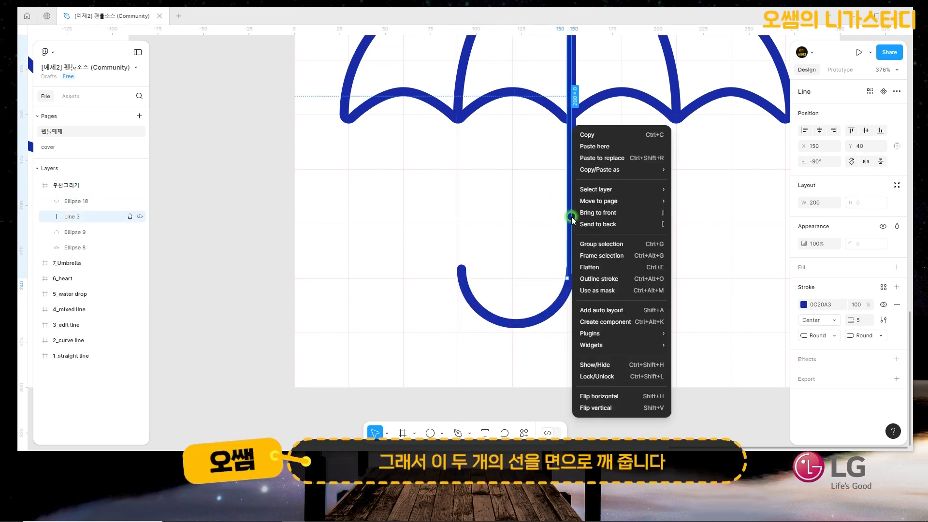
{"action": "left_click", "coordinate": [607, 280]}
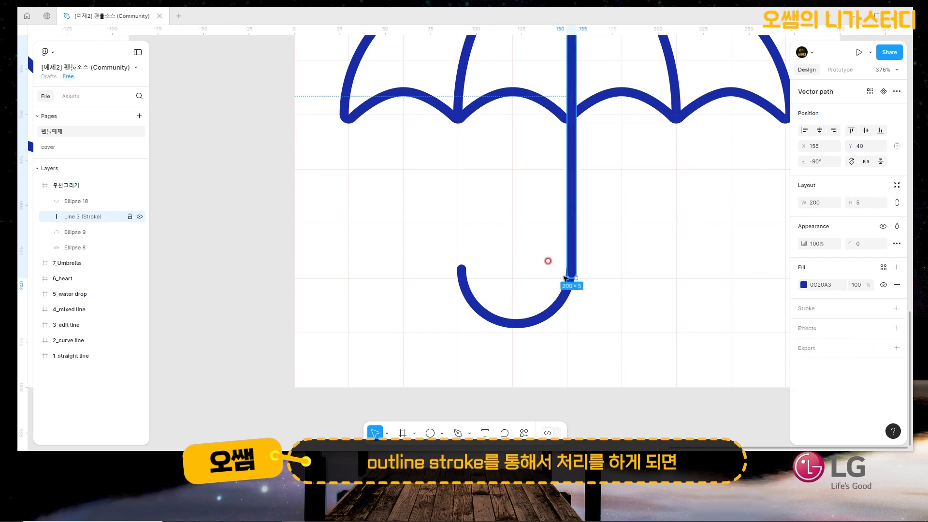
{"action": "left_click_drag", "start_coordinate": [576, 229], "coordinate": [572, 226]}
{"action": "left_click", "coordinate": [563, 299]}
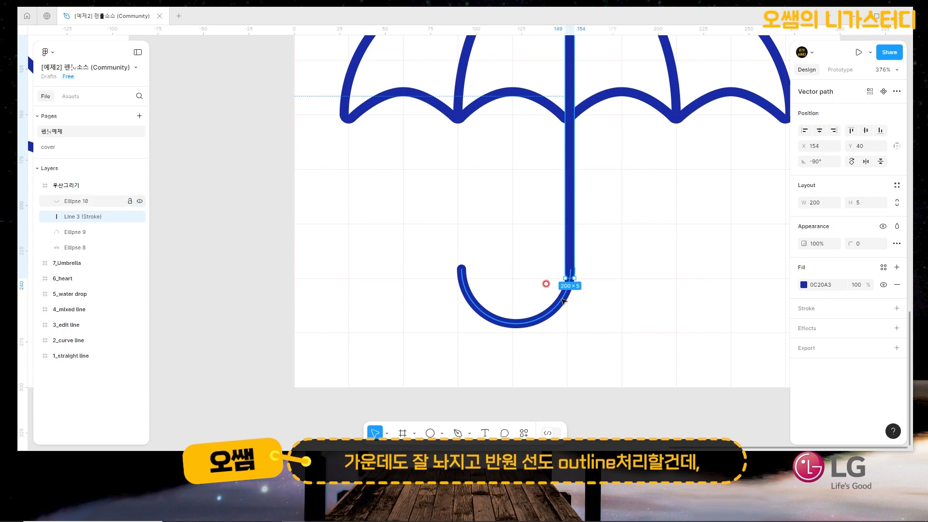
{"action": "left_click_drag", "start_coordinate": [555, 304], "coordinate": [555, 304]}
{"action": "key", "text": "ctrl+z"}
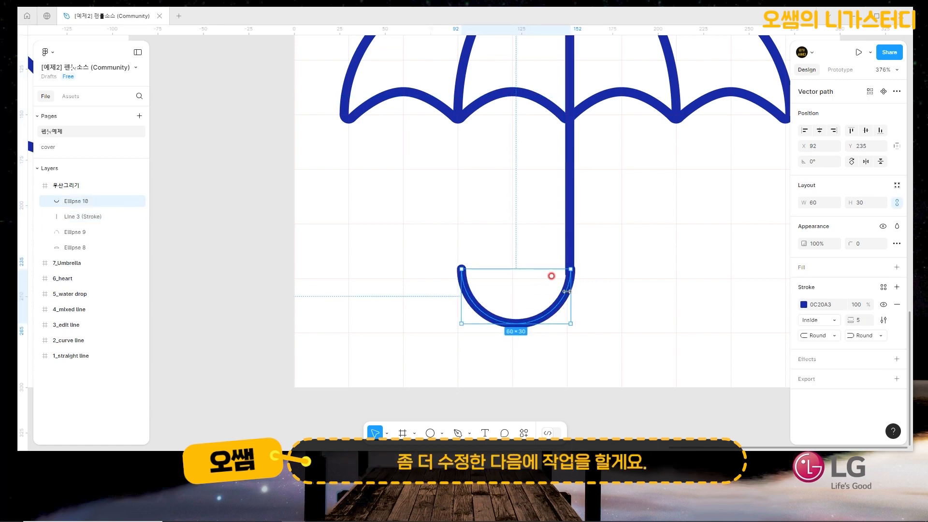
Extend the handle arc's free left end straight up to Y 216 with the Pen tool.
{"action": "double_click", "coordinate": [464, 289]}
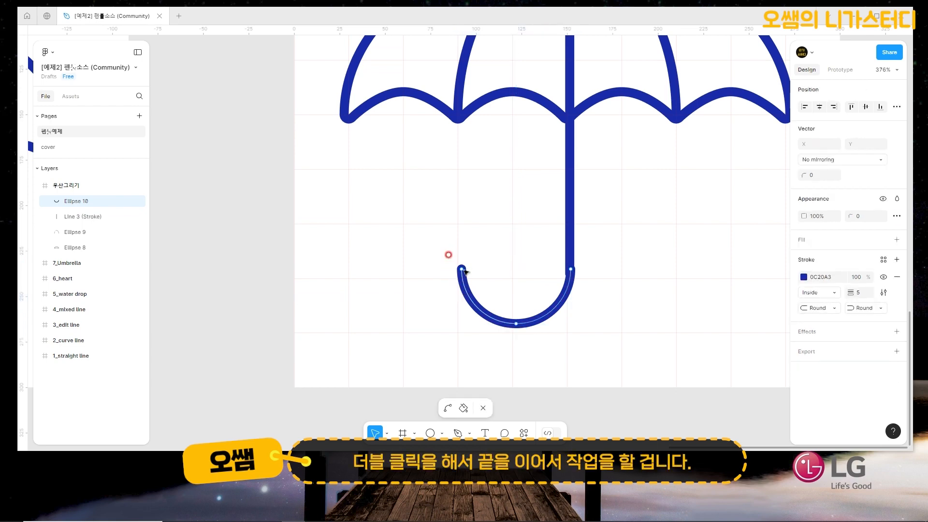
{"action": "left_click", "coordinate": [457, 433]}
{"action": "left_click", "coordinate": [462, 269]}
{"action": "left_click_drag", "start_coordinate": [462, 269], "coordinate": [462, 234]}
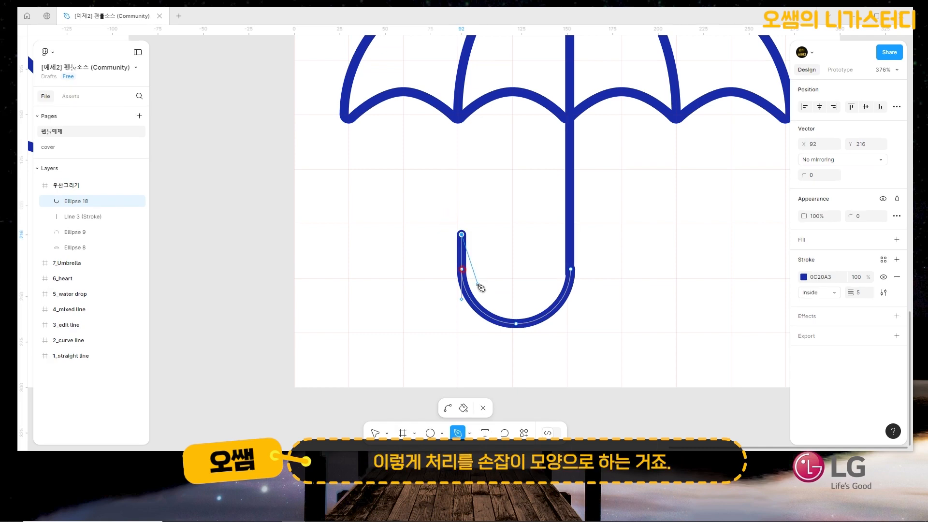
{"action": "key", "text": "Return"}
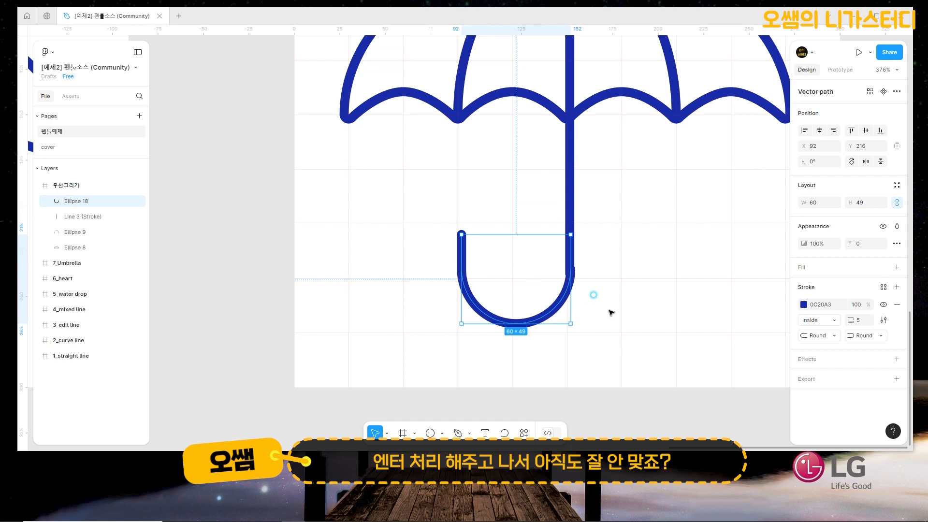
{"action": "left_click", "coordinate": [587, 296]}
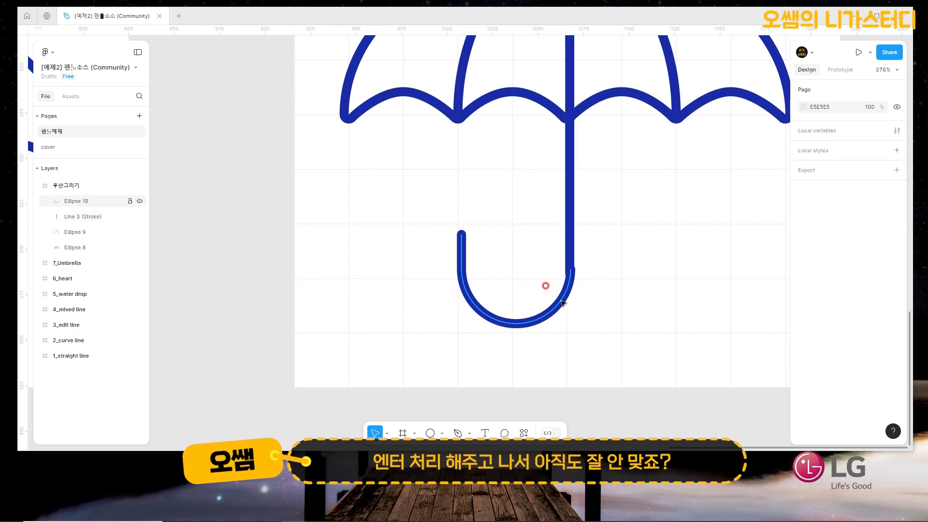
Convert the curved handle's line to a filled shape with Outline stroke.
{"action": "right_click", "coordinate": [561, 302]}
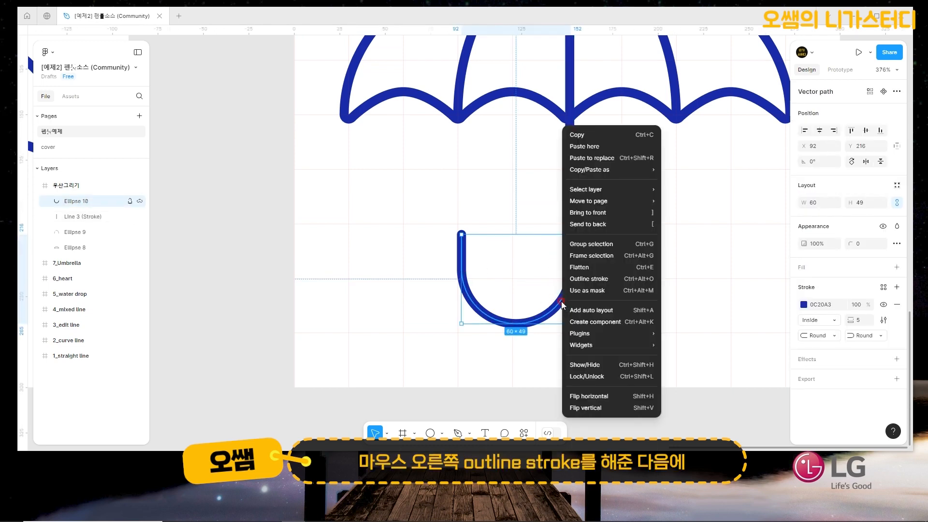
{"action": "left_click", "coordinate": [592, 285]}
{"action": "left_click_drag", "start_coordinate": [570, 285], "coordinate": [570, 287]}
Align the right edges of the handle and shaft, and nudge the handle down to Y 215.
{"action": "scroll", "coordinate": [591, 279], "scroll_direction": "up", "scroll_amount": 2}
{"action": "left_click", "coordinate": [564, 218], "text": "shift"}
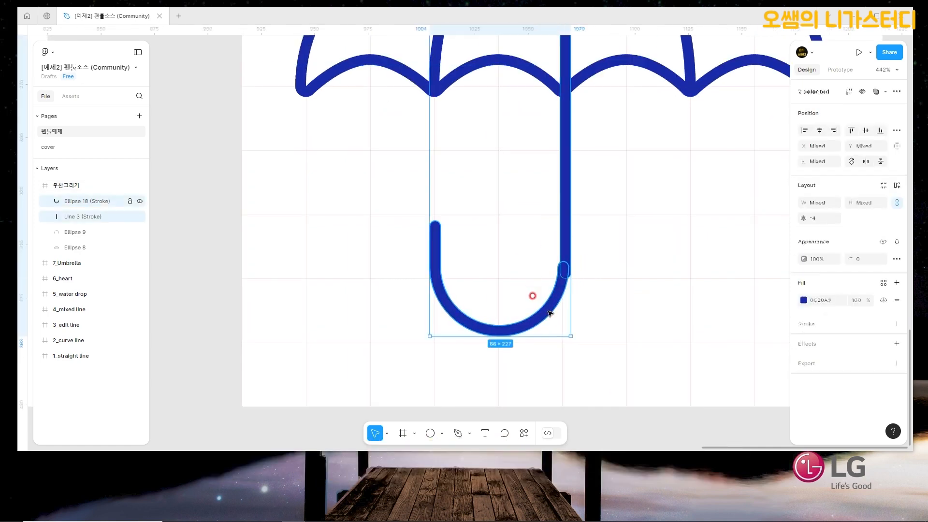
{"action": "left_click", "coordinate": [835, 132]}
{"action": "left_click", "coordinate": [836, 131]}
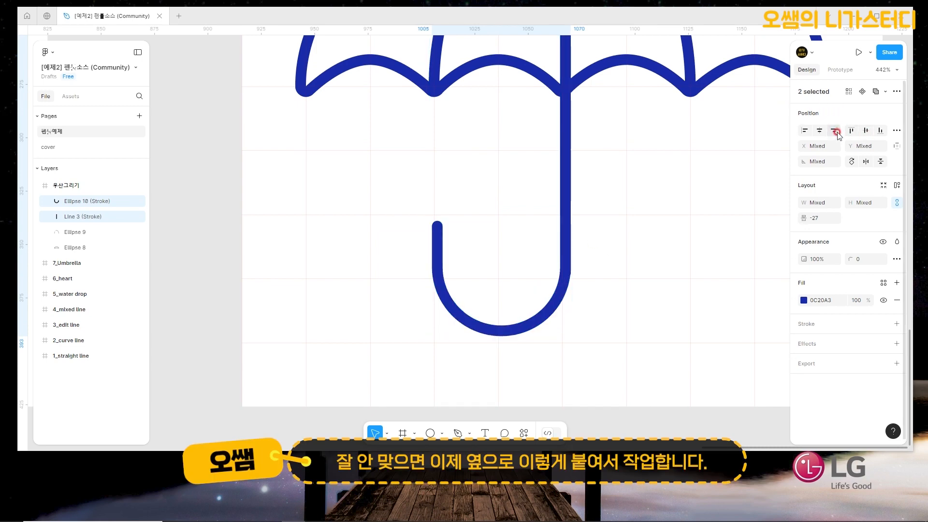
{"action": "left_click", "coordinate": [560, 291]}
{"action": "key", "text": "Down"}
{"action": "key", "text": "Down"}
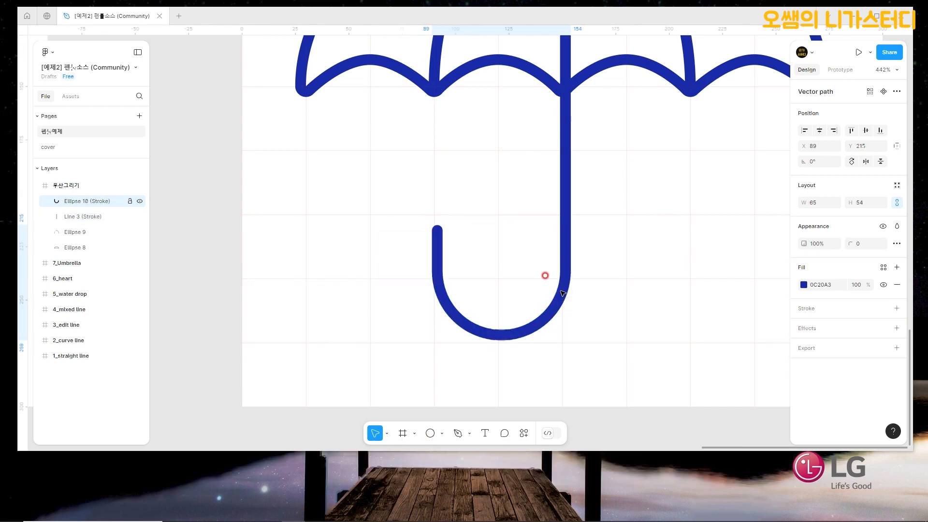
{"action": "left_click", "coordinate": [606, 275]}
Compare the drawn umbrella with the 7_Umbrella reference and examine the handle's shape and size.
{"action": "scroll", "coordinate": [606, 274], "scroll_direction": "down", "scroll_amount": 3, "text": "ctrl"}
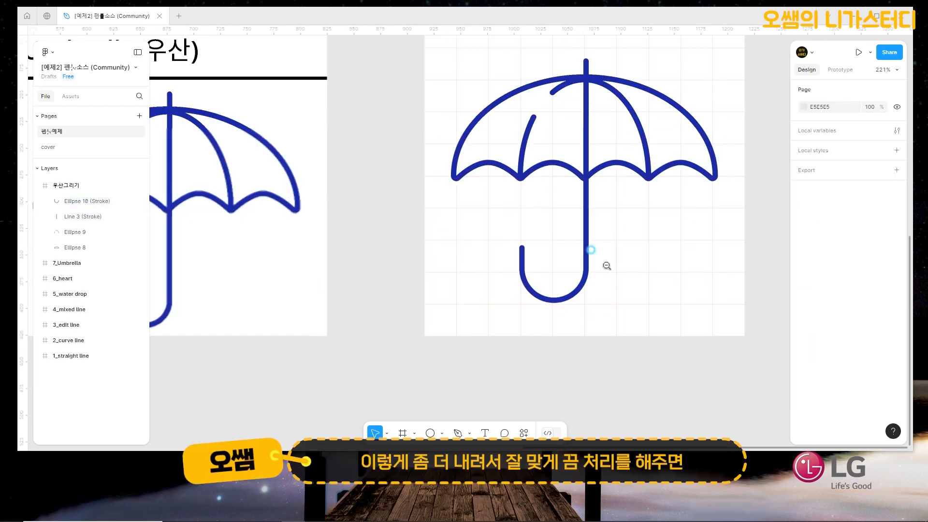
{"action": "scroll", "coordinate": [653, 276], "scroll_direction": "down", "scroll_amount": 2, "text": "ctrl"}
{"action": "scroll", "coordinate": [640, 292], "scroll_direction": "down", "scroll_amount": 2, "text": "ctrl"}
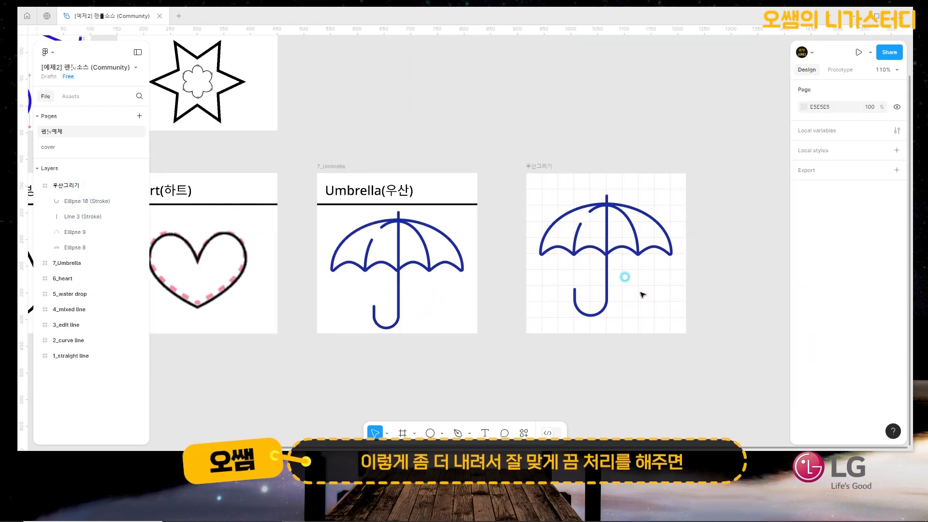
{"action": "left_click_drag", "start_coordinate": [632, 316], "coordinate": [579, 329]}
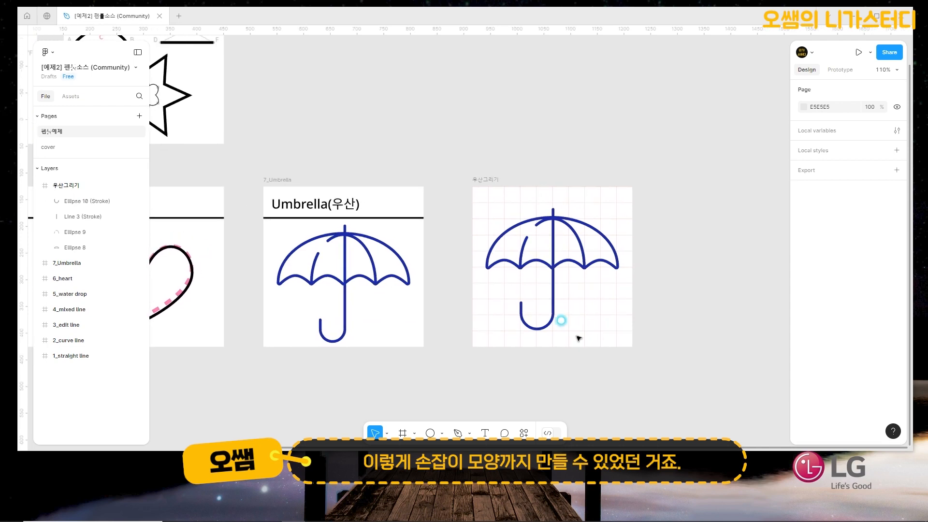
{"action": "scroll", "coordinate": [556, 333], "scroll_direction": "up", "scroll_amount": 2, "text": "ctrl"}
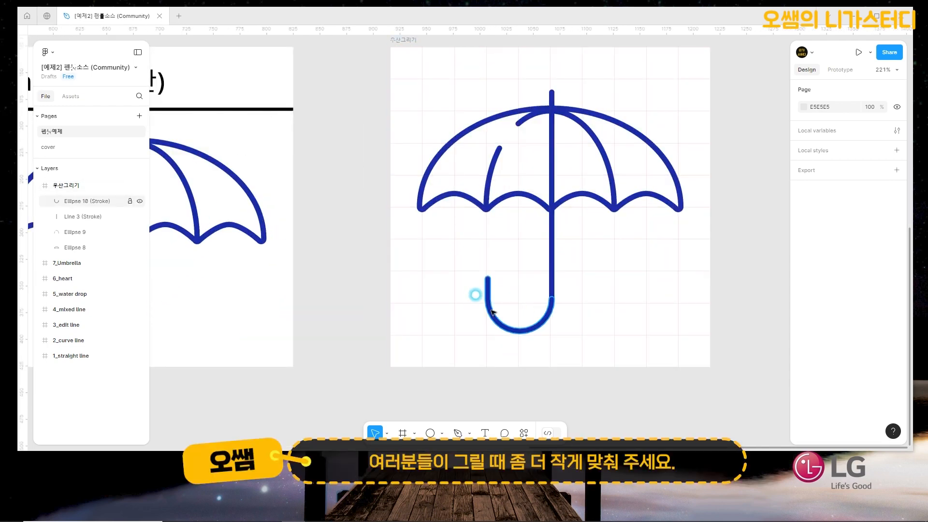
{"action": "left_click", "coordinate": [542, 314]}
{"action": "left_click", "coordinate": [602, 283]}
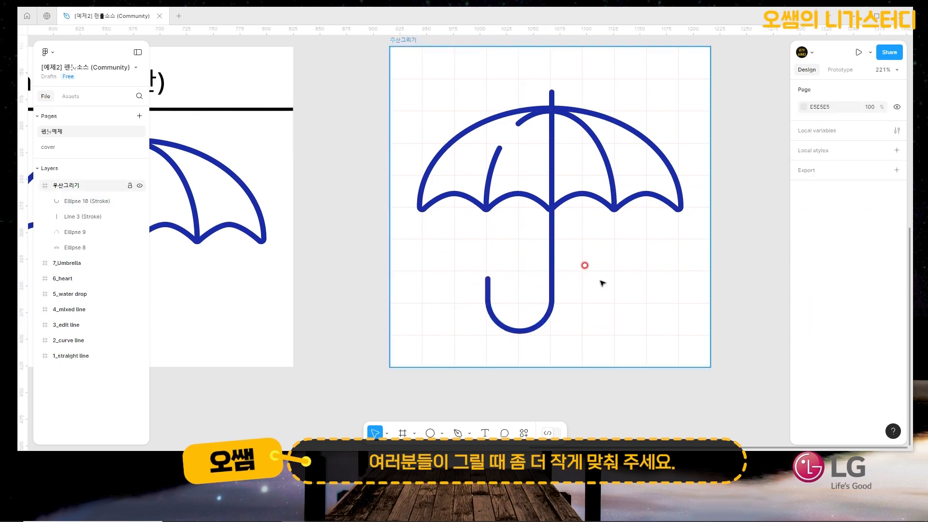